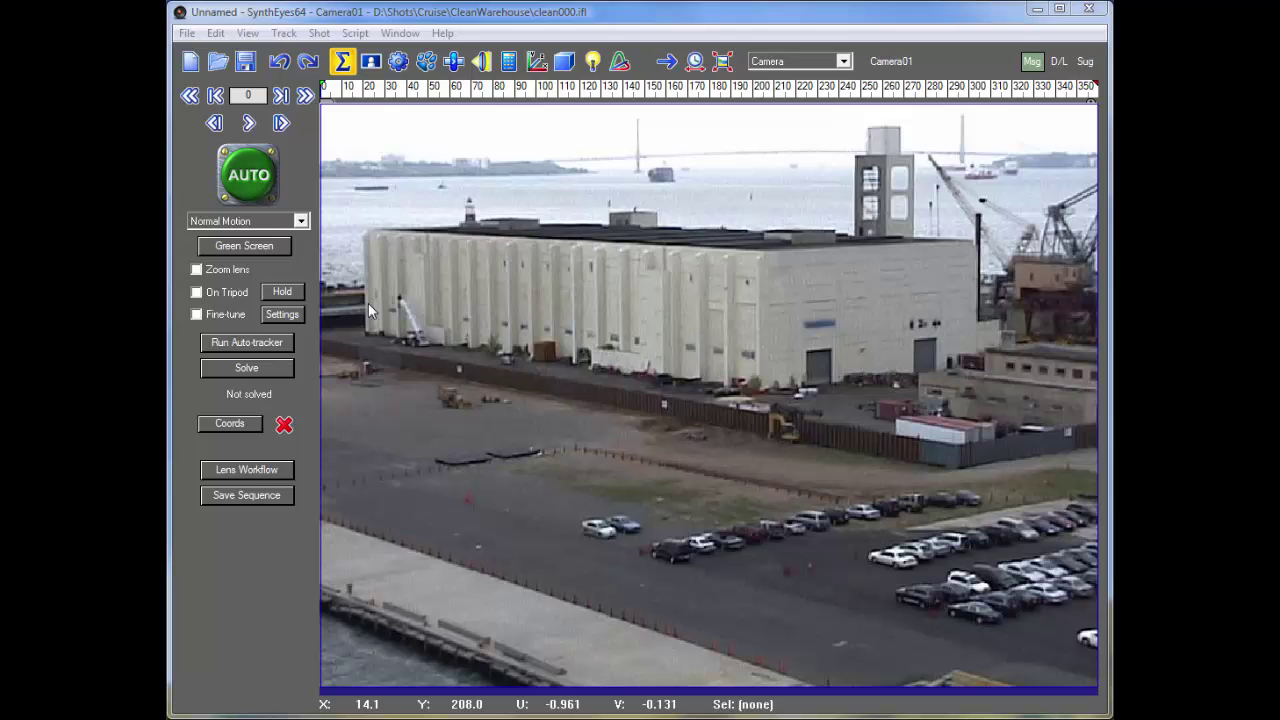
- Scrub the warehouse footage and accept the solve with its 0.270818 hpix error
left_click_drag(351, 97, 447, 92)
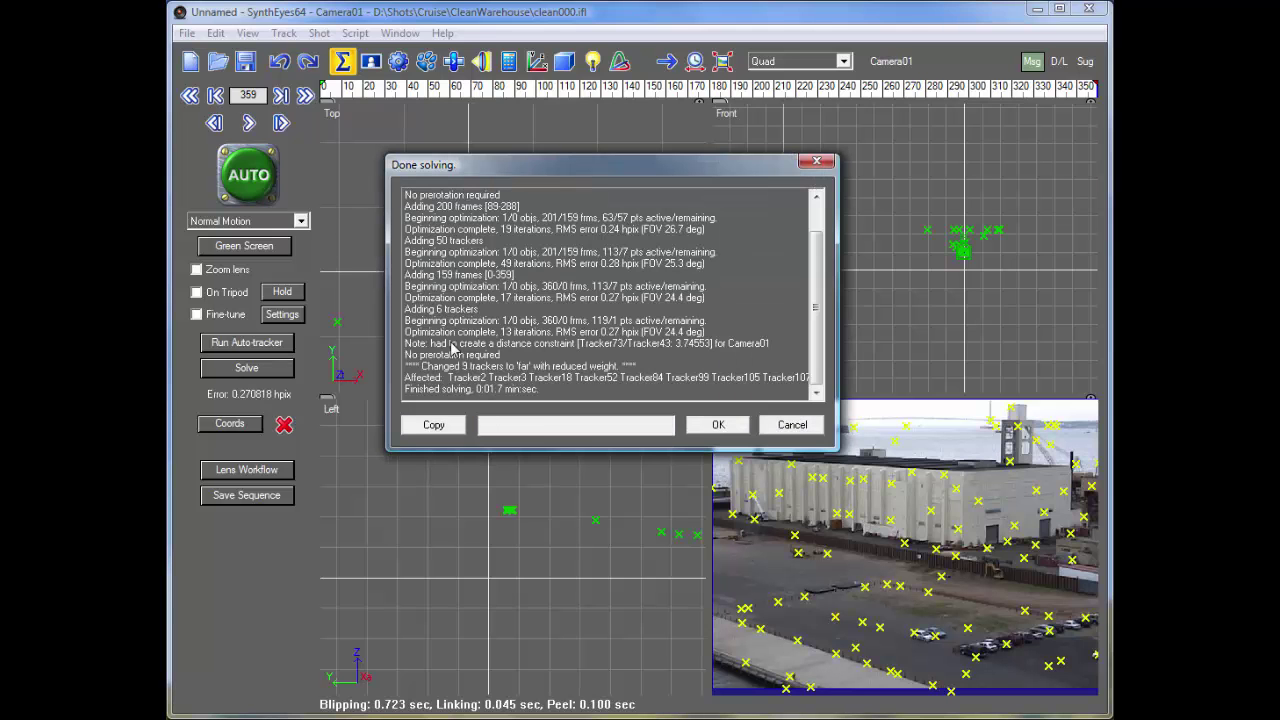
left_click(716, 425)
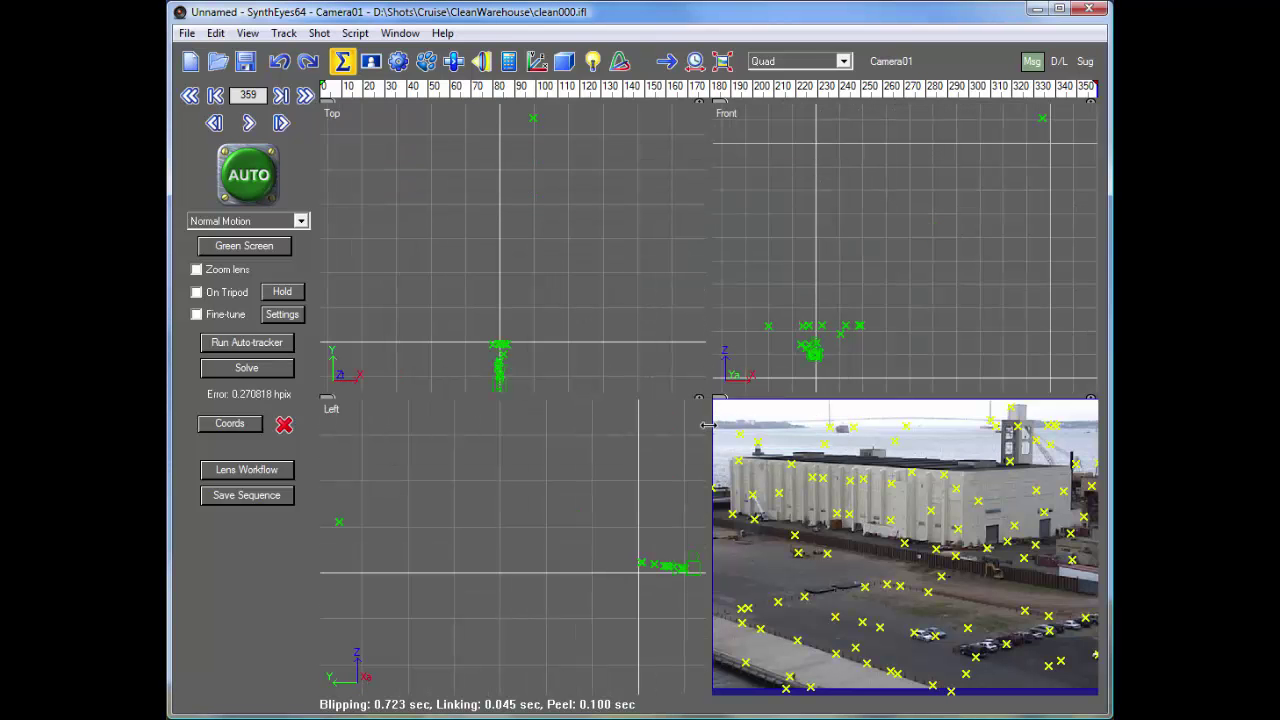
- Run Clean up trackers and delete the flagged far-ish, high-error and unsolved trackers
left_click(284, 33)
left_click(313, 73)
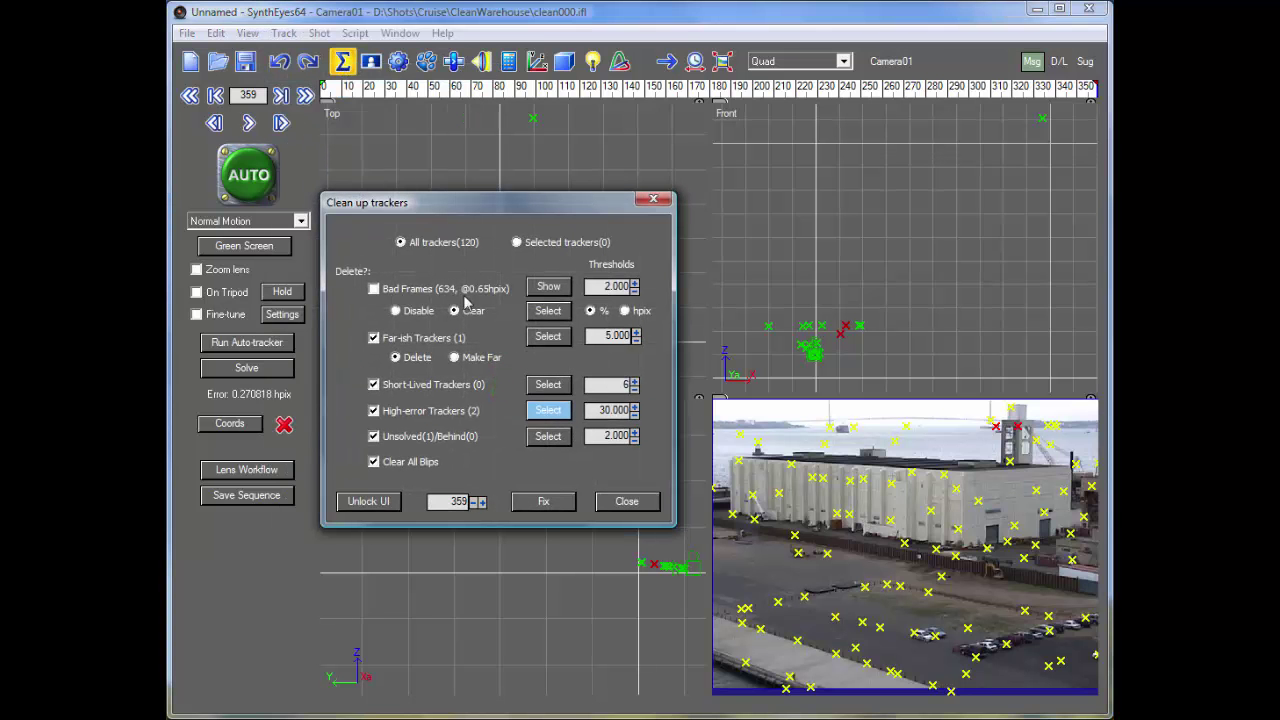
left_click(545, 502)
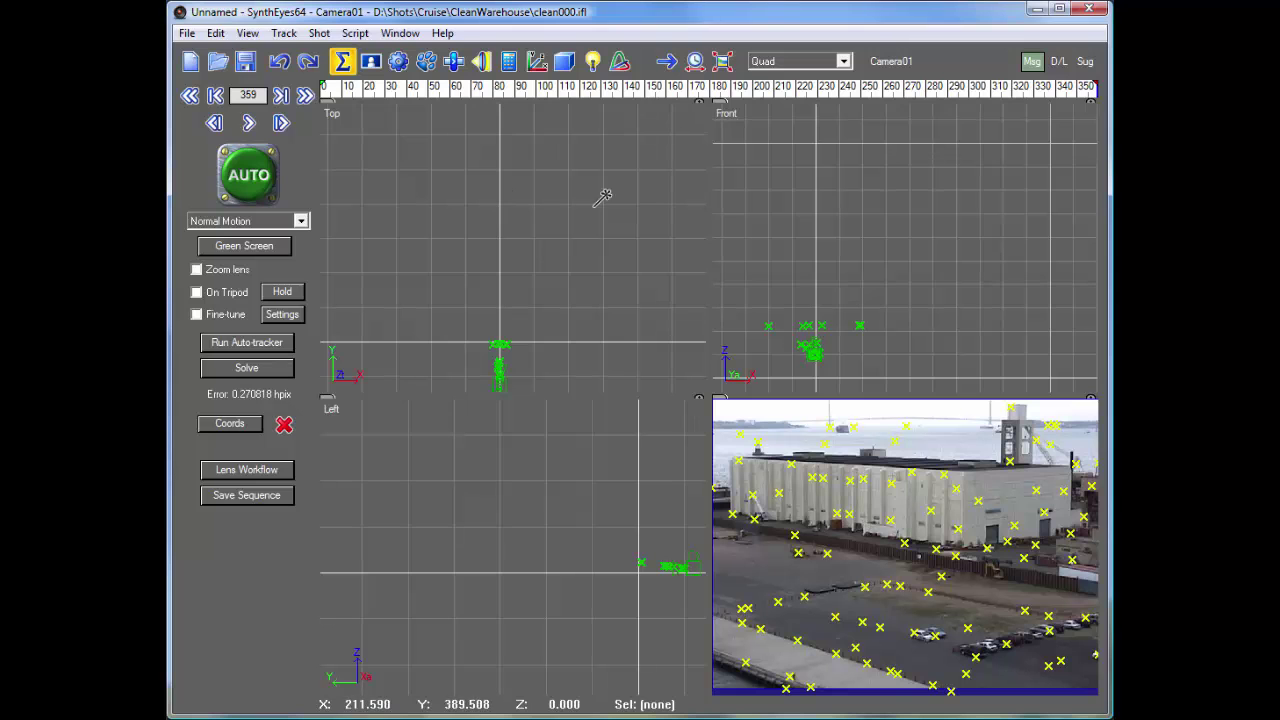
- In Camera view, pick three ground trackers as origin, left-right axis and ground plane
left_click(770, 62)
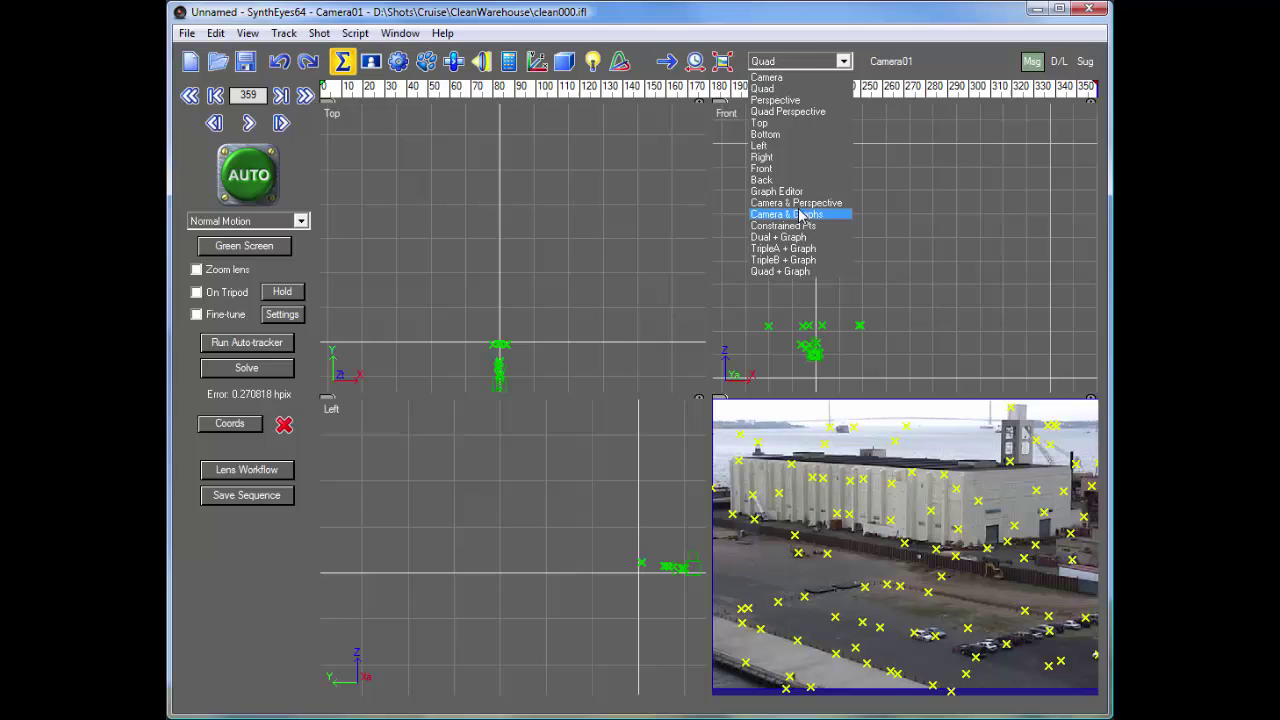
left_click(767, 77)
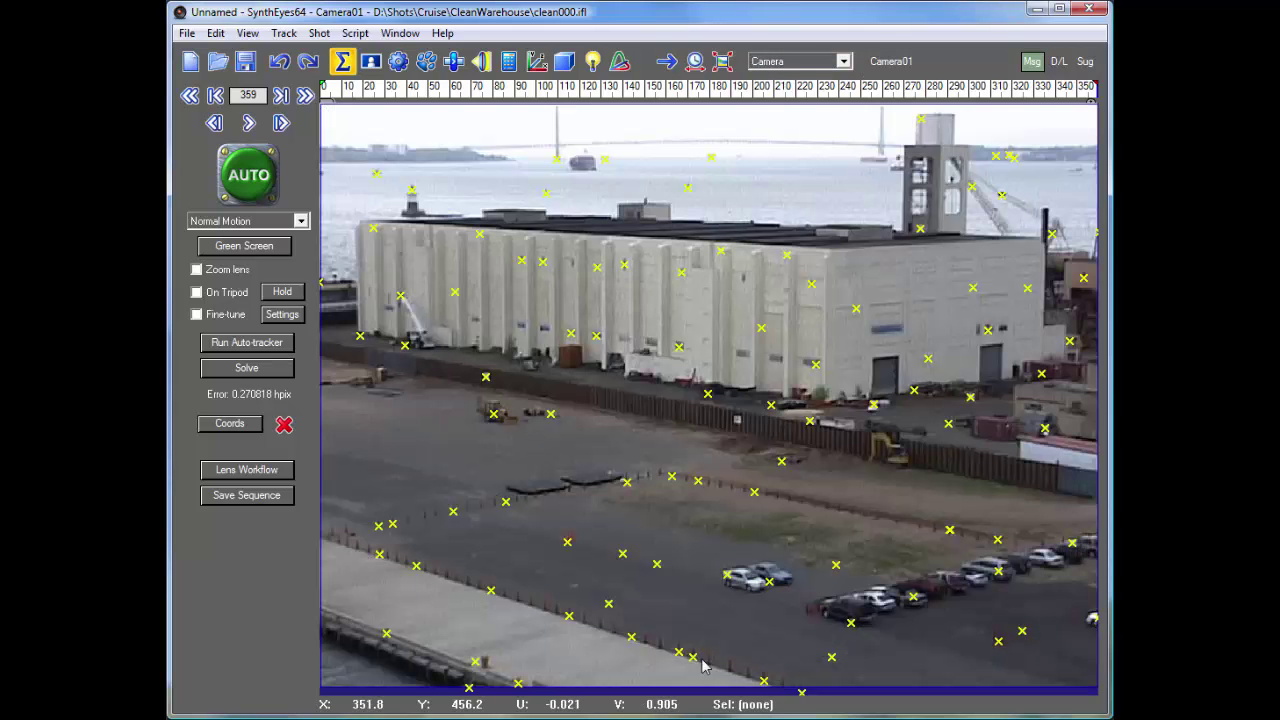
left_click(228, 425)
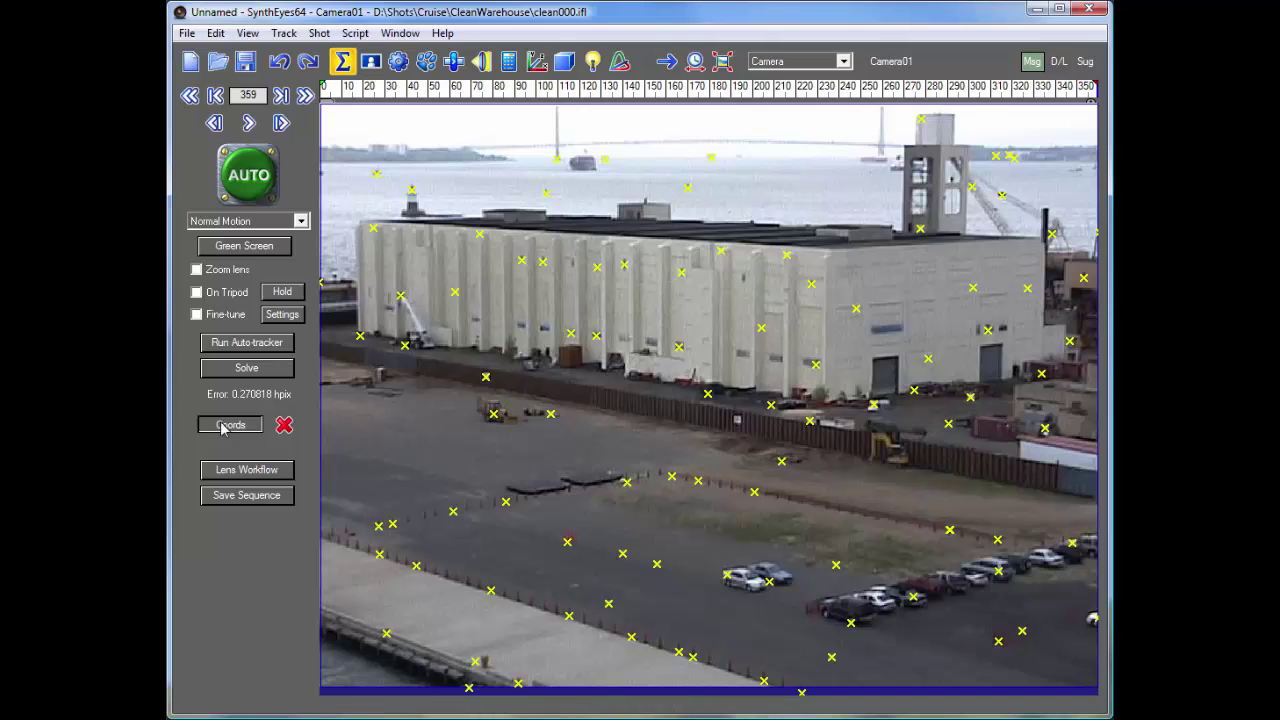
left_click(379, 553)
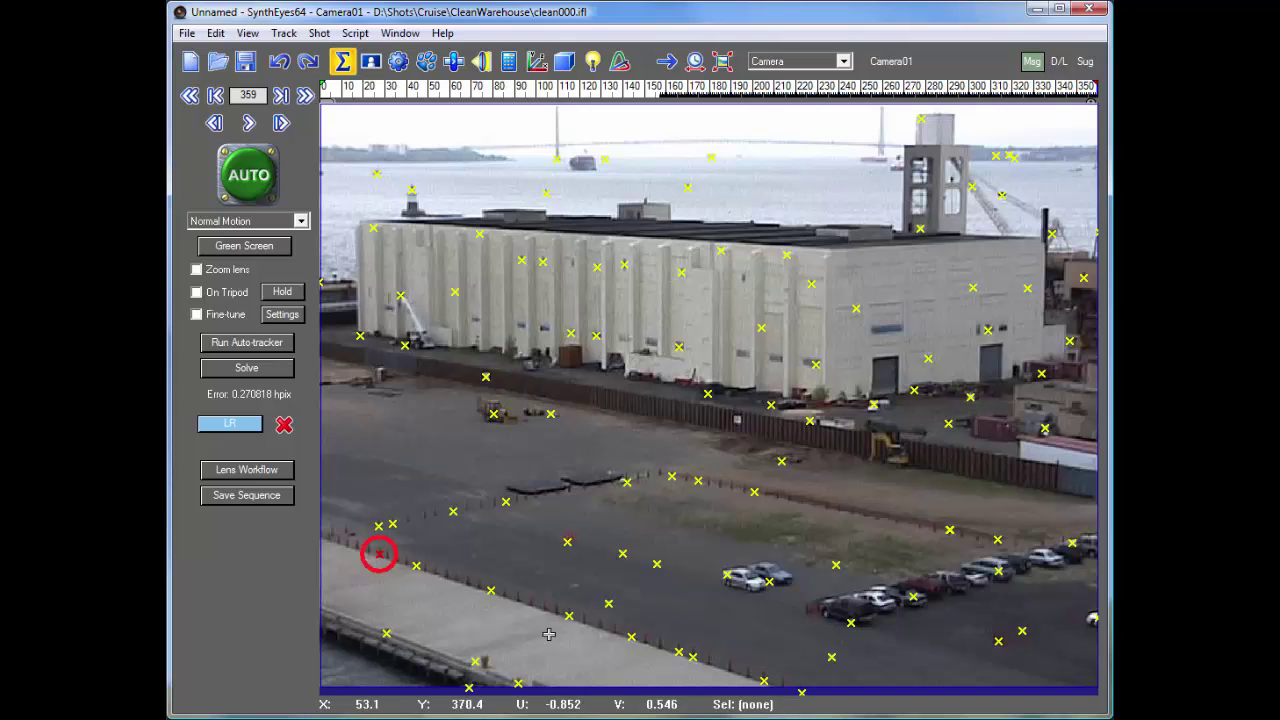
left_click(692, 657)
left_click(755, 494)
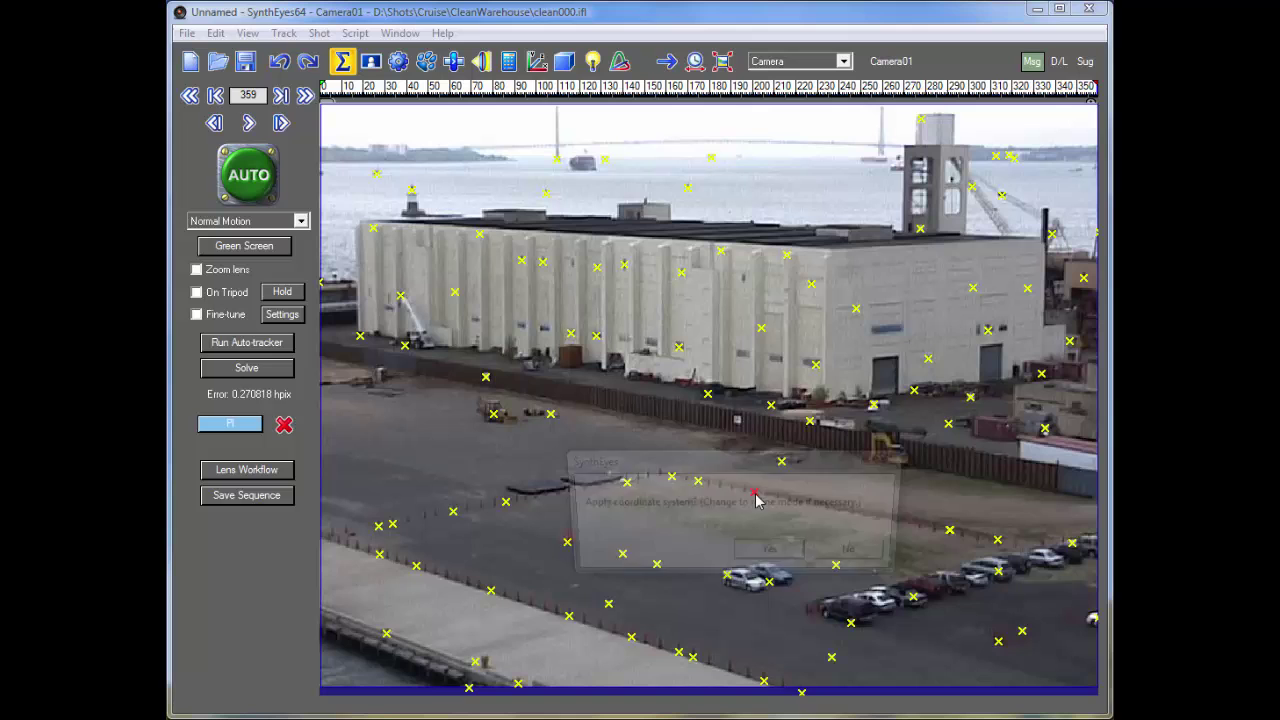
- Apply the coordinate system and re-solve to 0.250806 hpix, then center the Quad views
left_click(785, 562)
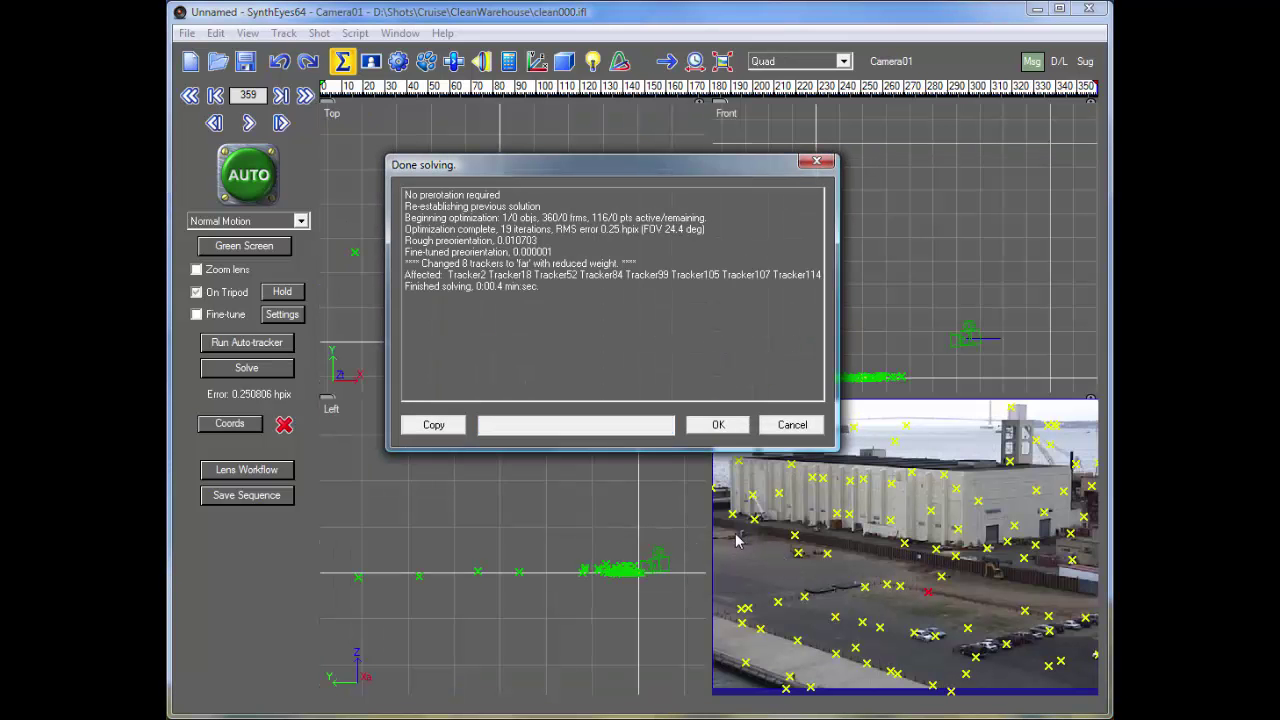
left_click(718, 426)
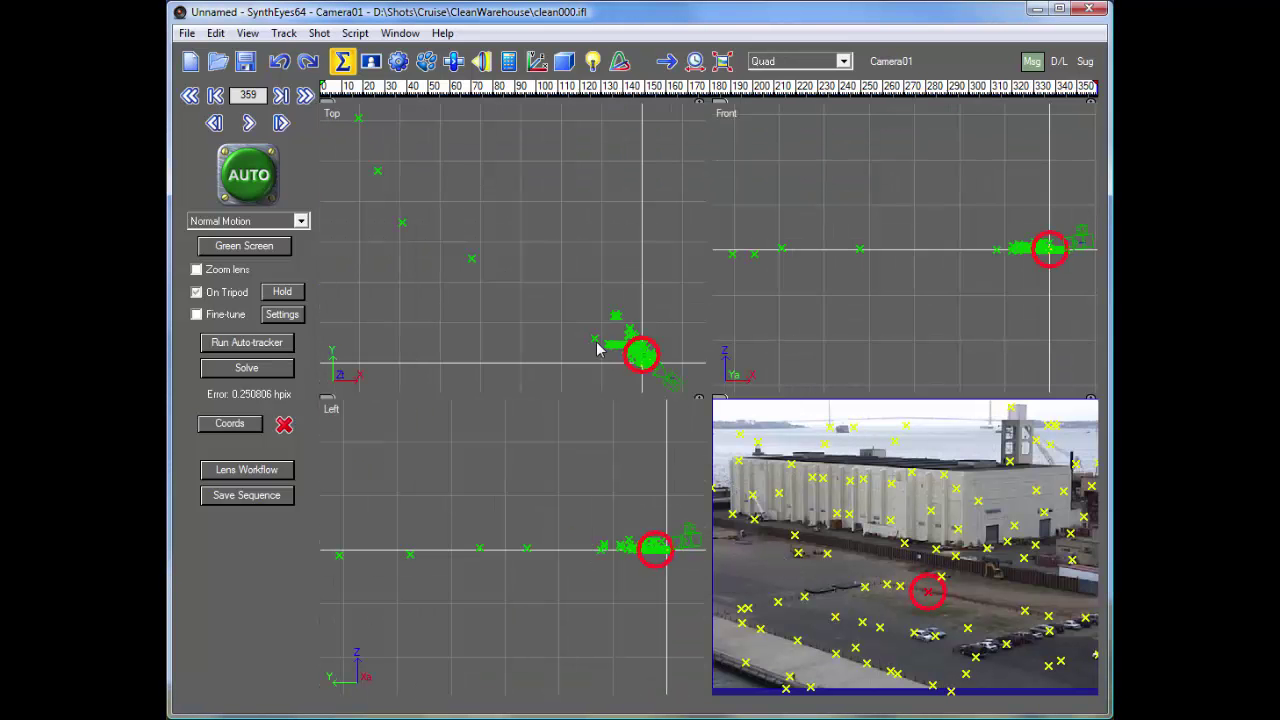
scroll(681, 390, "up", 3)
scroll(594, 337, "up", 4)
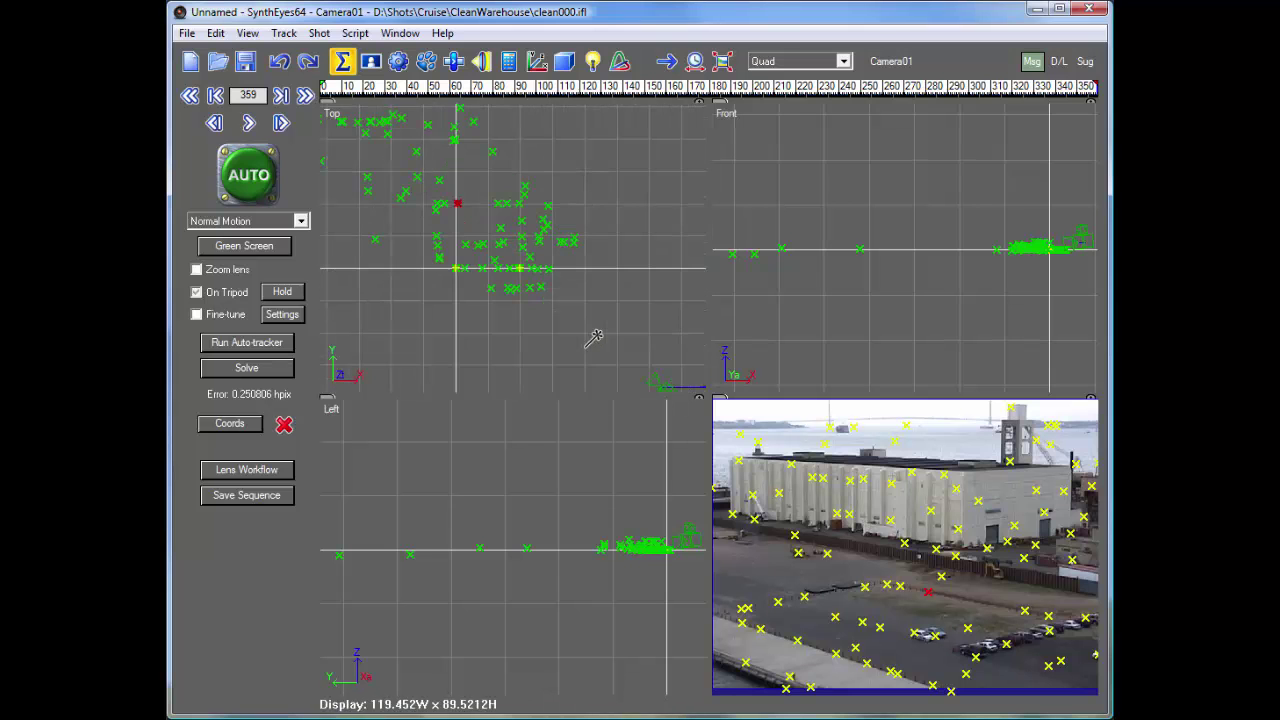
middle_click_drag(648, 531, 471, 531)
scroll(480, 545, "up", 5)
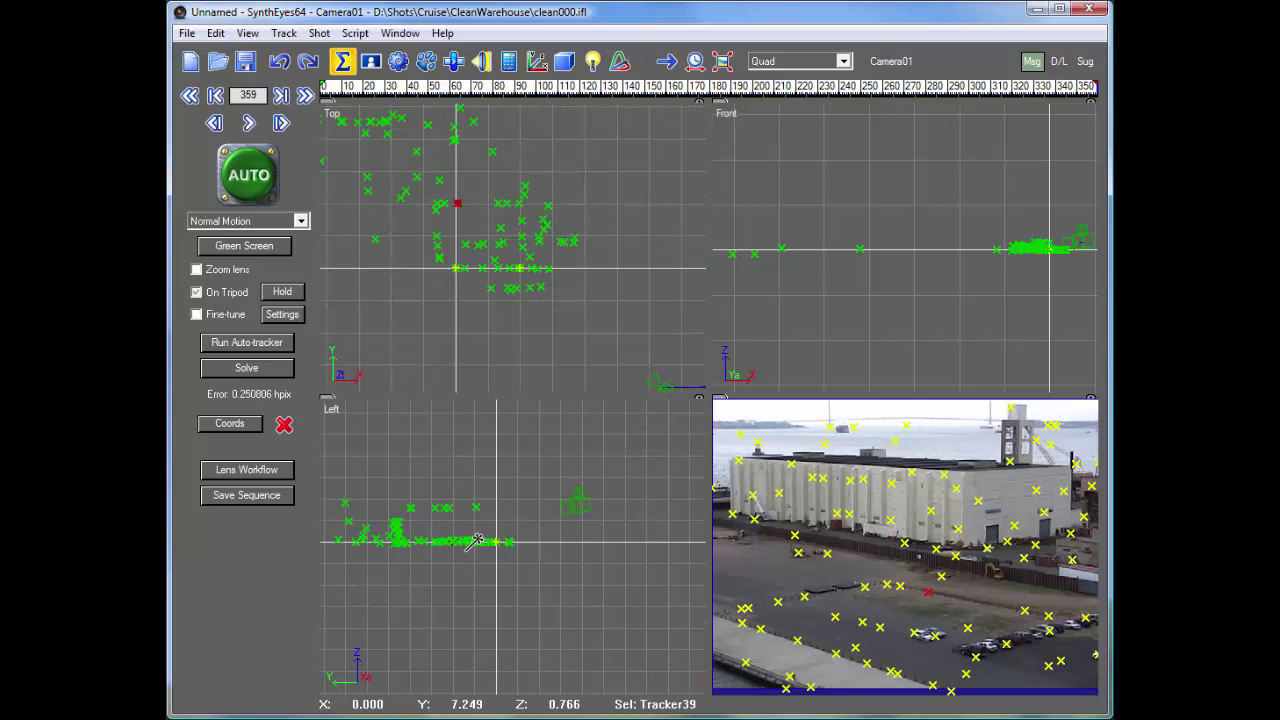
middle_click_drag(1040, 272, 903, 263)
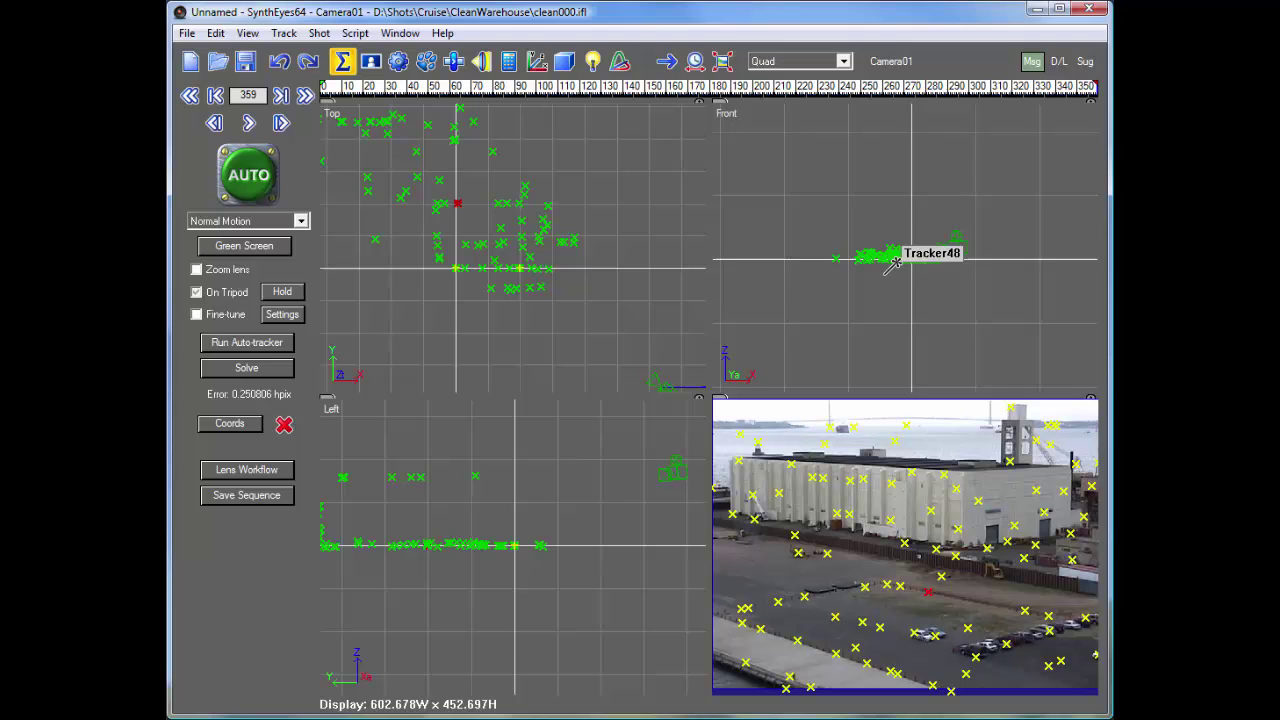
scroll(900, 260, "up", 5)
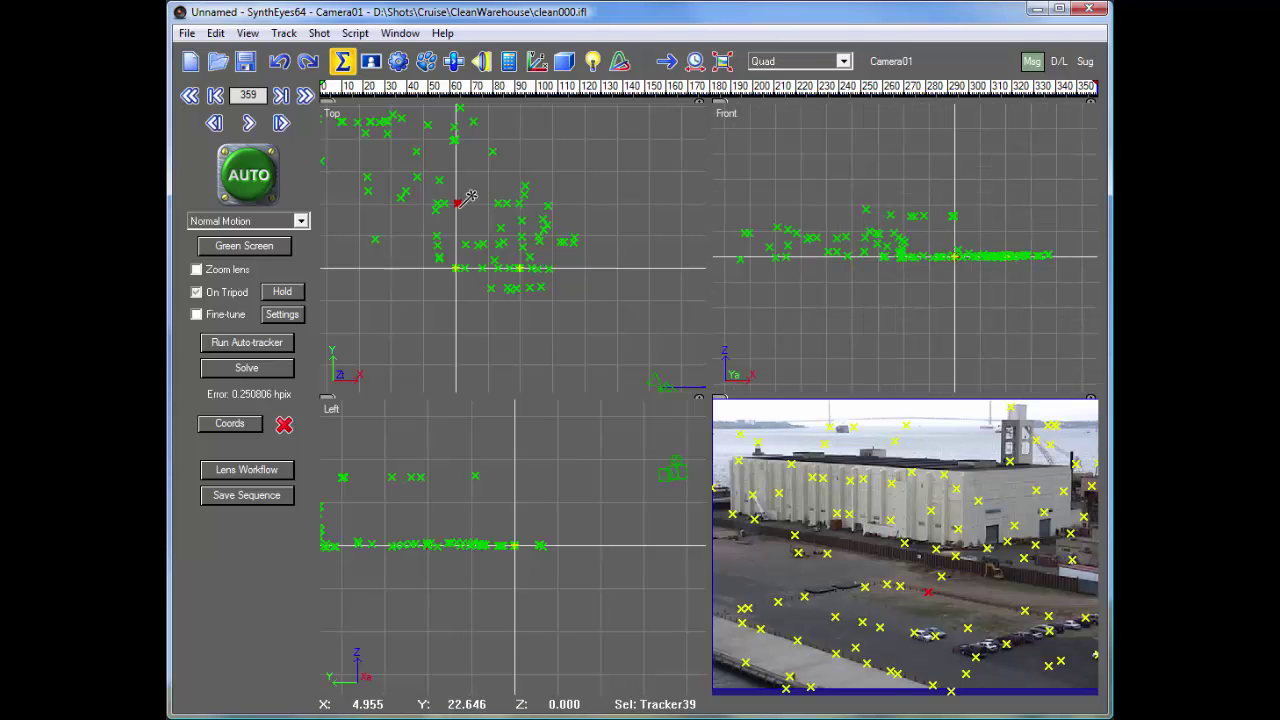
- Draw a pyramid on the ground among the trackers in the Top view and scrub to check it
right_click(448, 263)
mouse_move(517, 291)
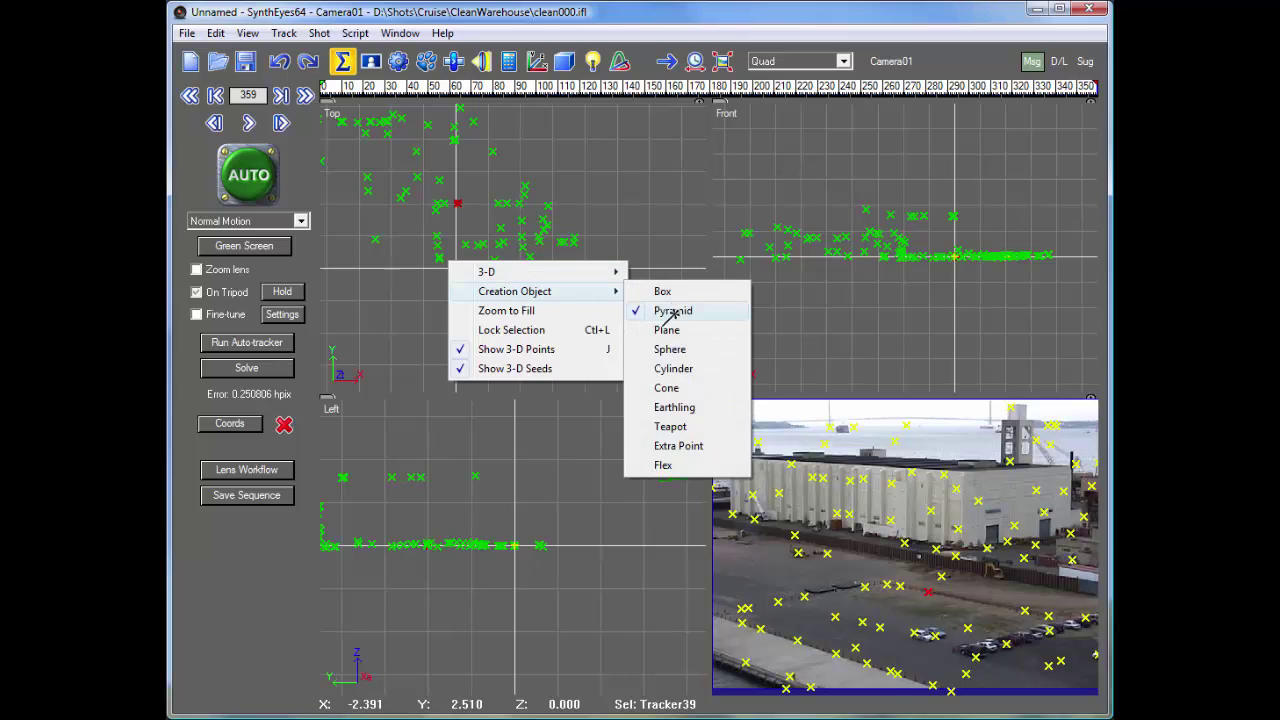
left_click(674, 309)
left_click_drag(450, 257, 516, 156)
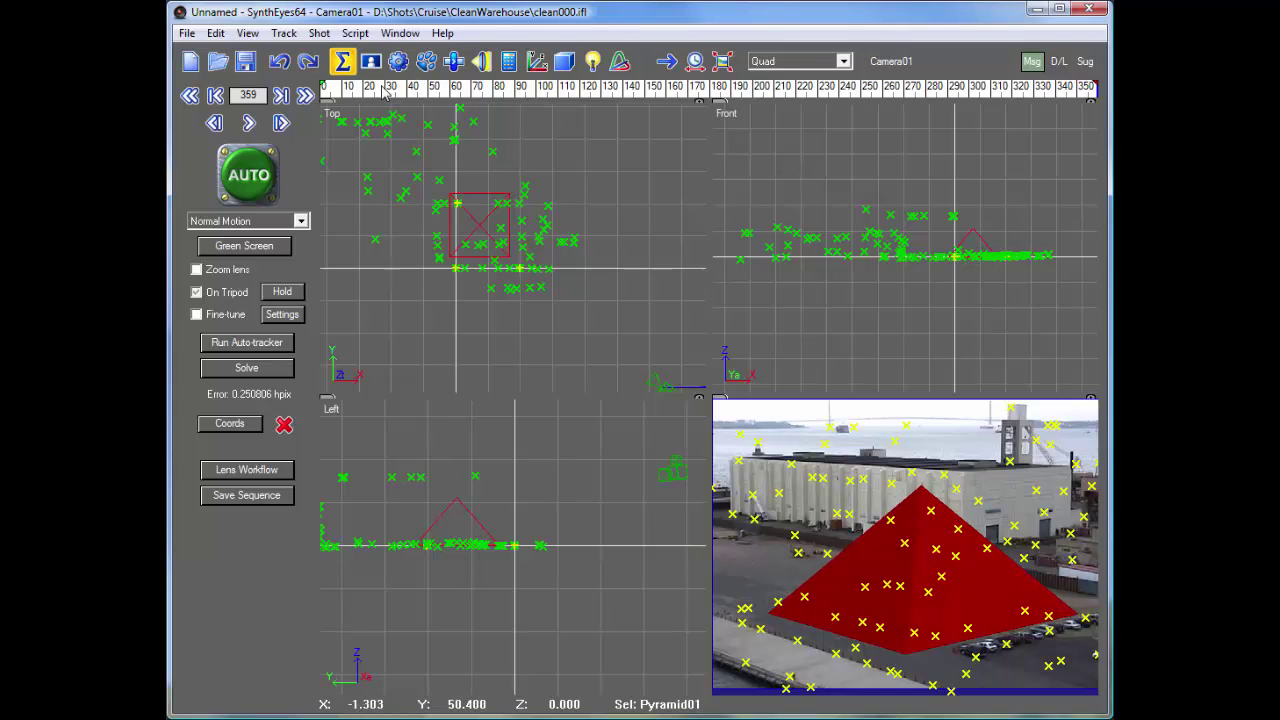
left_click_drag(385, 92, 1086, 92)
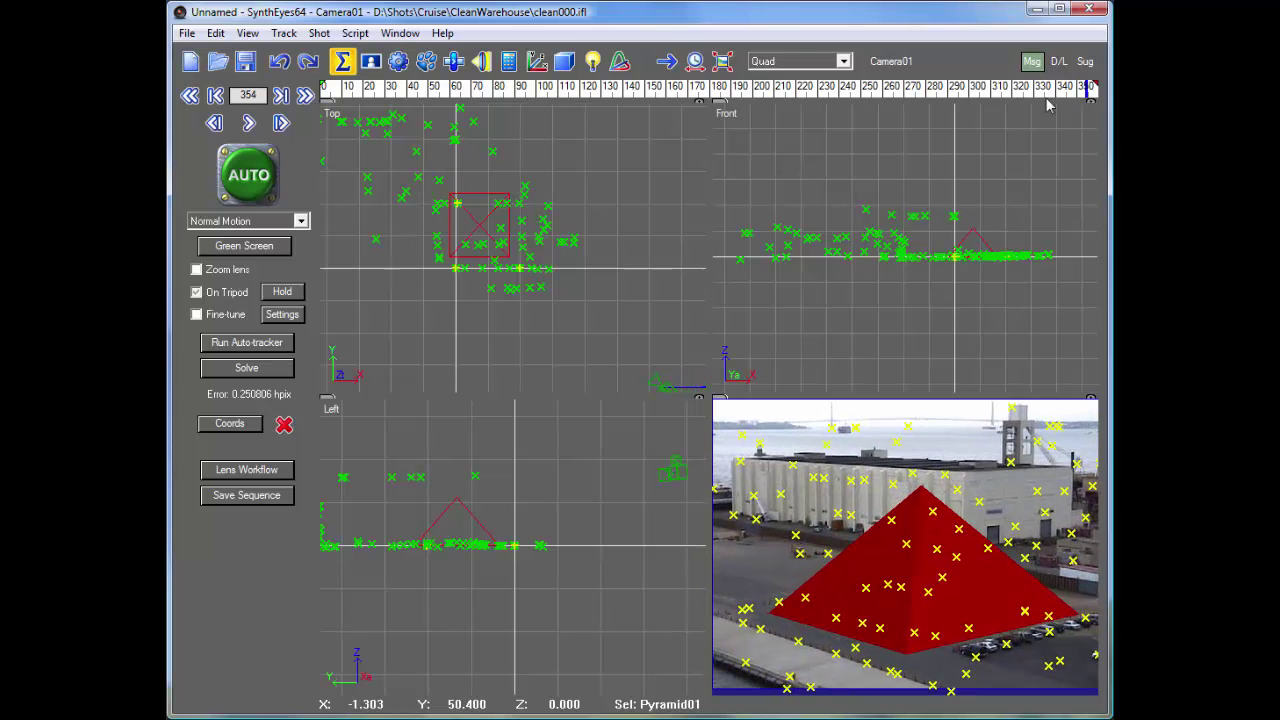
- In Perspective view, slide the pyramid along the ground and go to frame 217
left_click(777, 63)
left_click(790, 105)
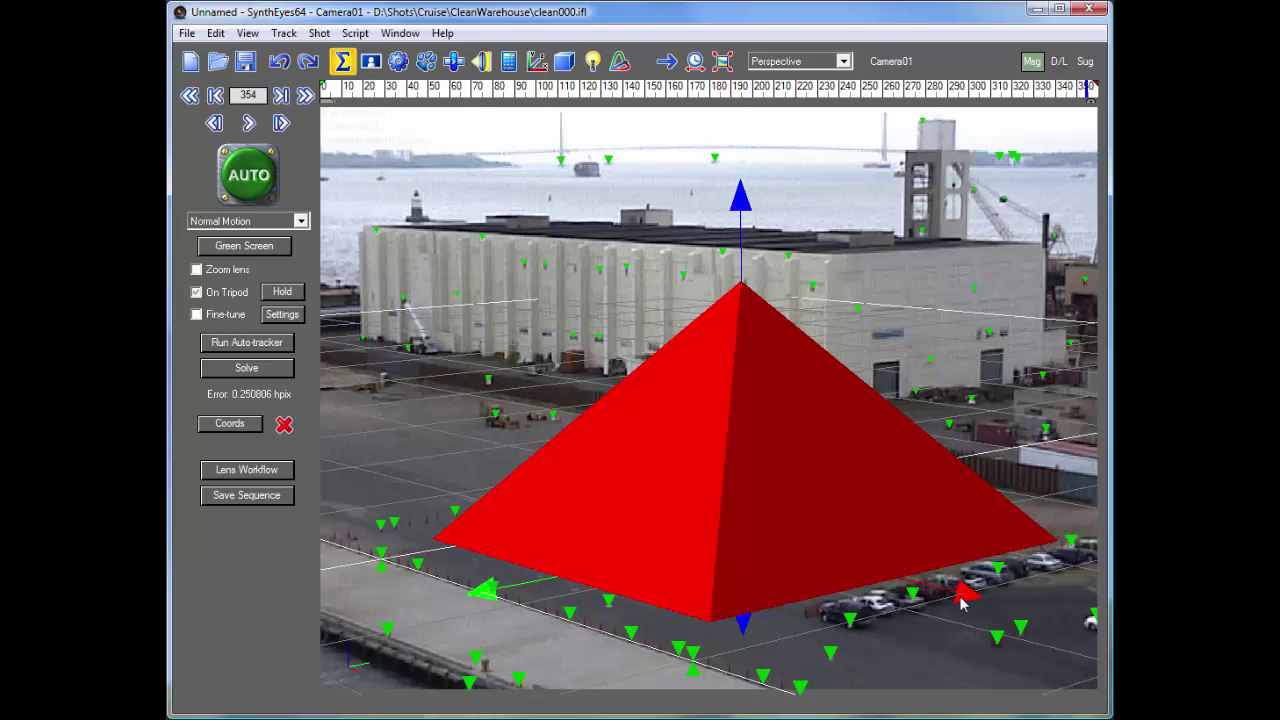
left_click_drag(962, 600, 953, 591)
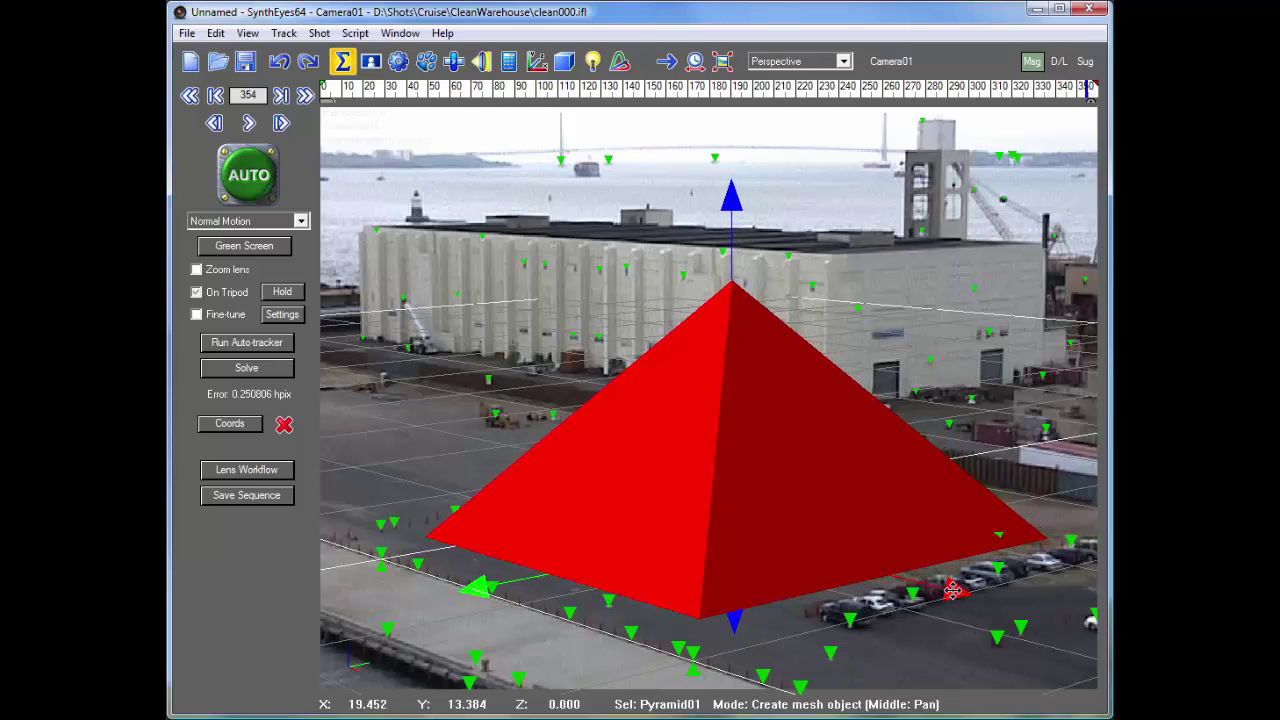
left_click_drag(478, 588, 443, 596)
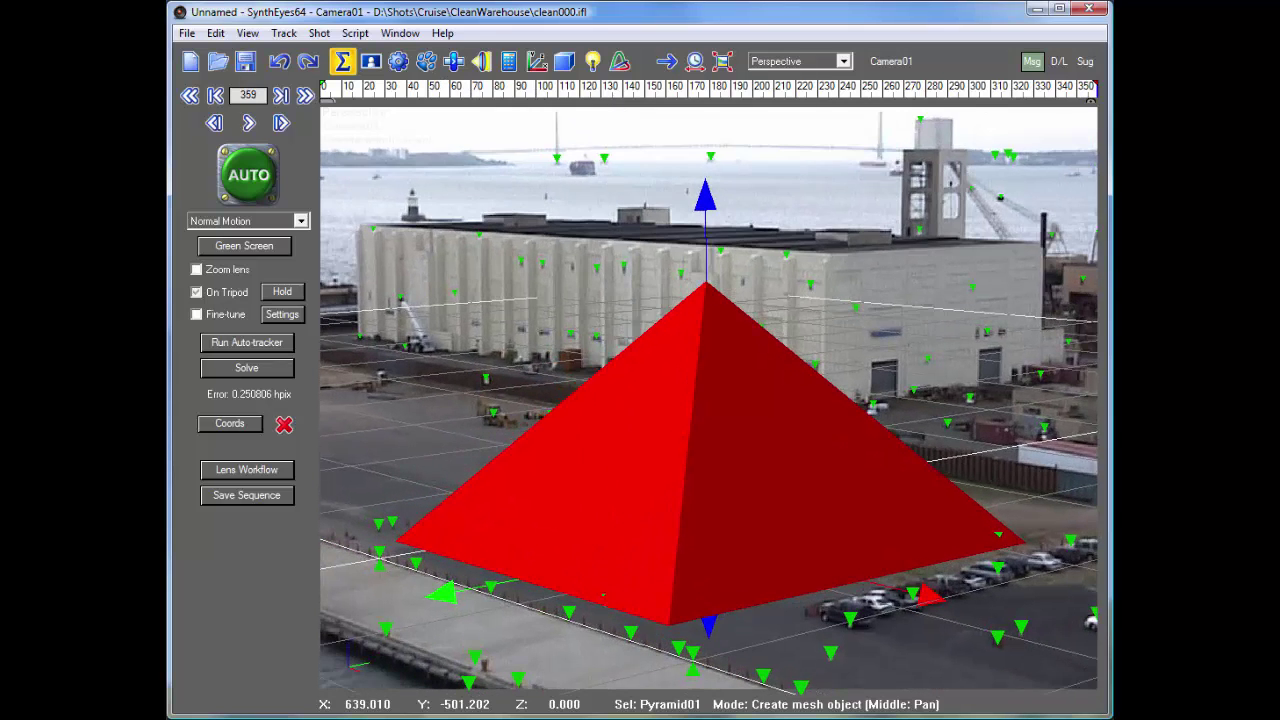
left_click(795, 88)
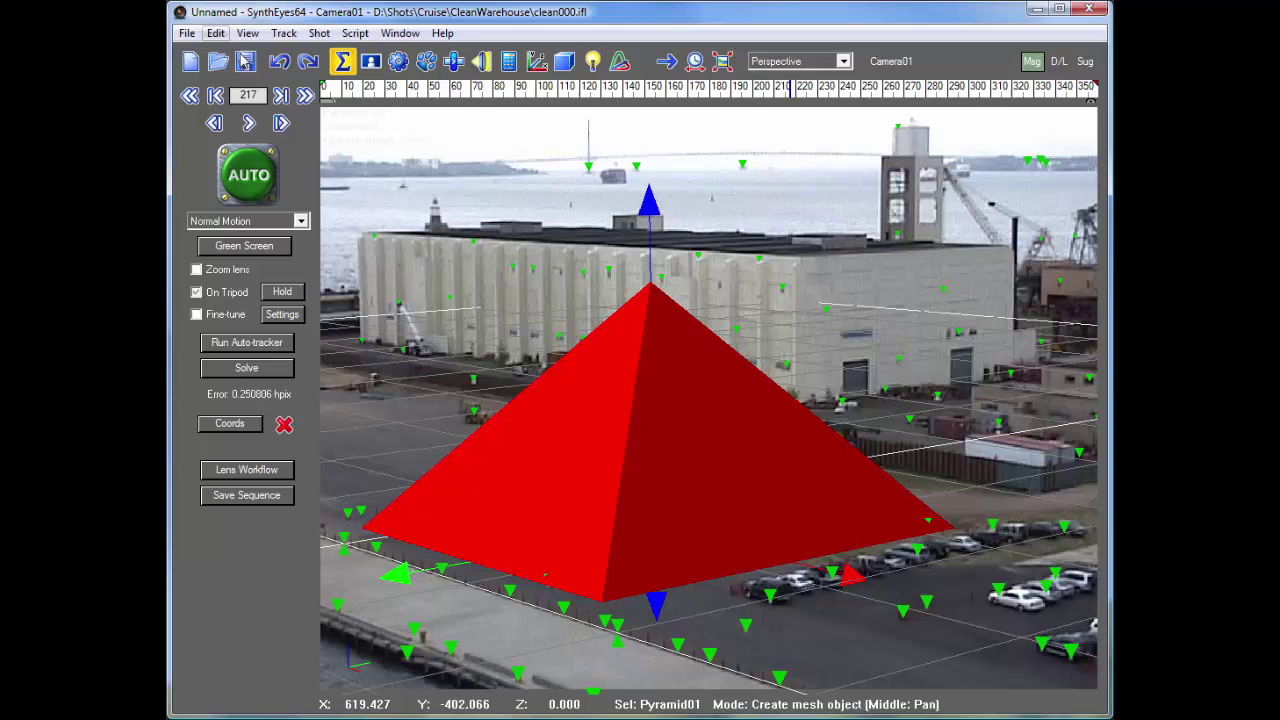
- Select the ground trackers around the pyramid, invert the selection, and turn off Exportable for the 53 others
left_click(773, 62)
left_click(775, 80)
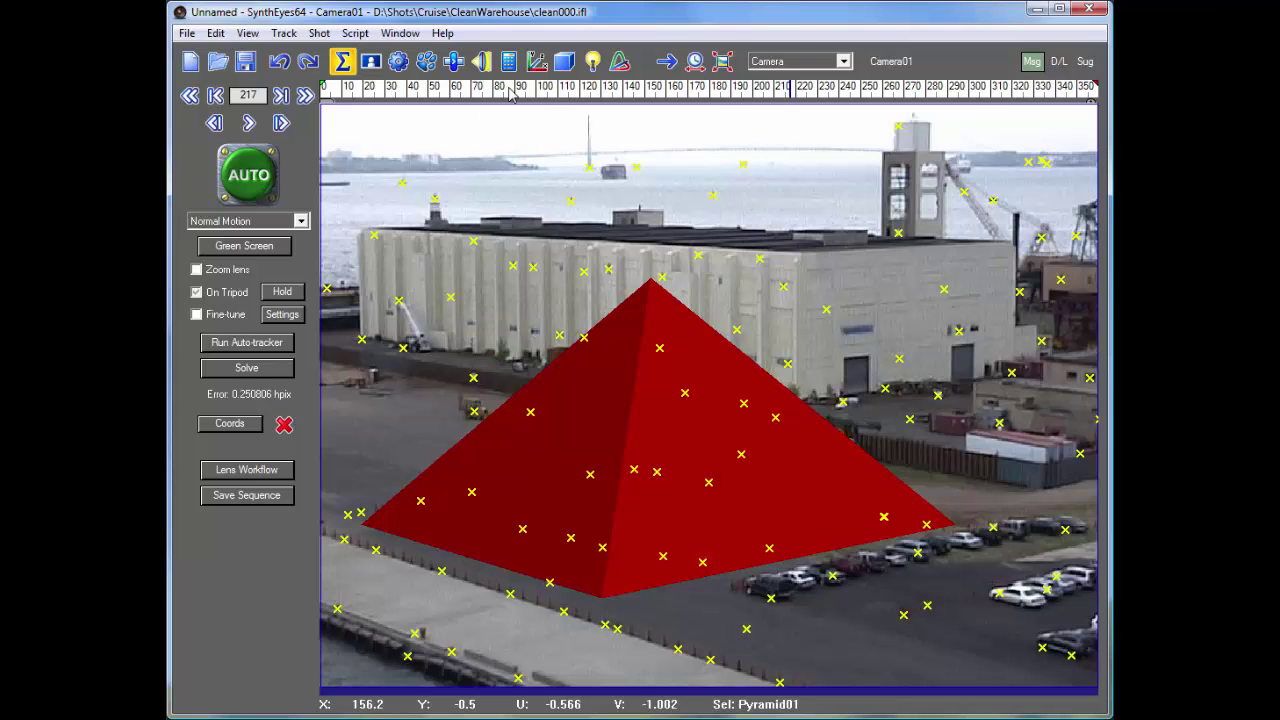
left_click(537, 62)
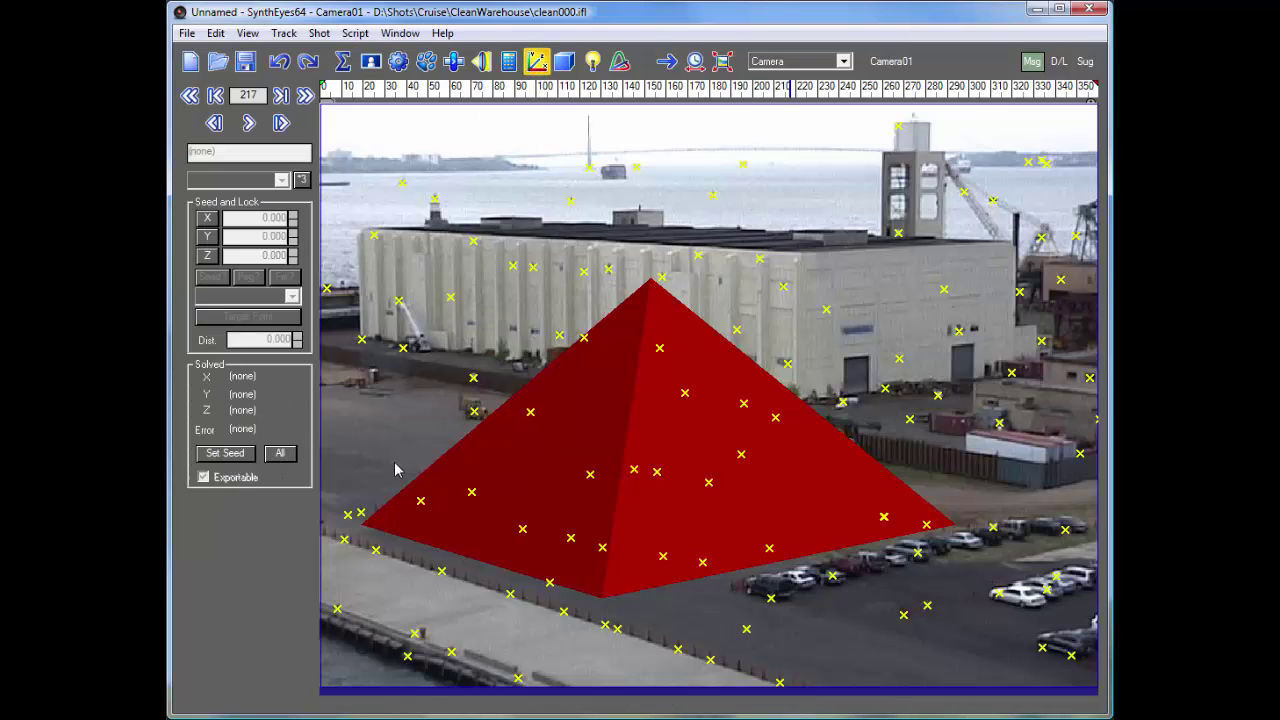
mouse_move(378, 430)
left_mouse_down()
mouse_move(343, 557)
mouse_move(397, 607)
mouse_move(582, 665)
mouse_move(713, 684)
mouse_move(964, 620)
mouse_move(1047, 514)
mouse_move(940, 396)
mouse_move(761, 275)
mouse_move(758, 252)
mouse_move(497, 227)
mouse_move(435, 266)
mouse_move(392, 462)
left_mouse_up()
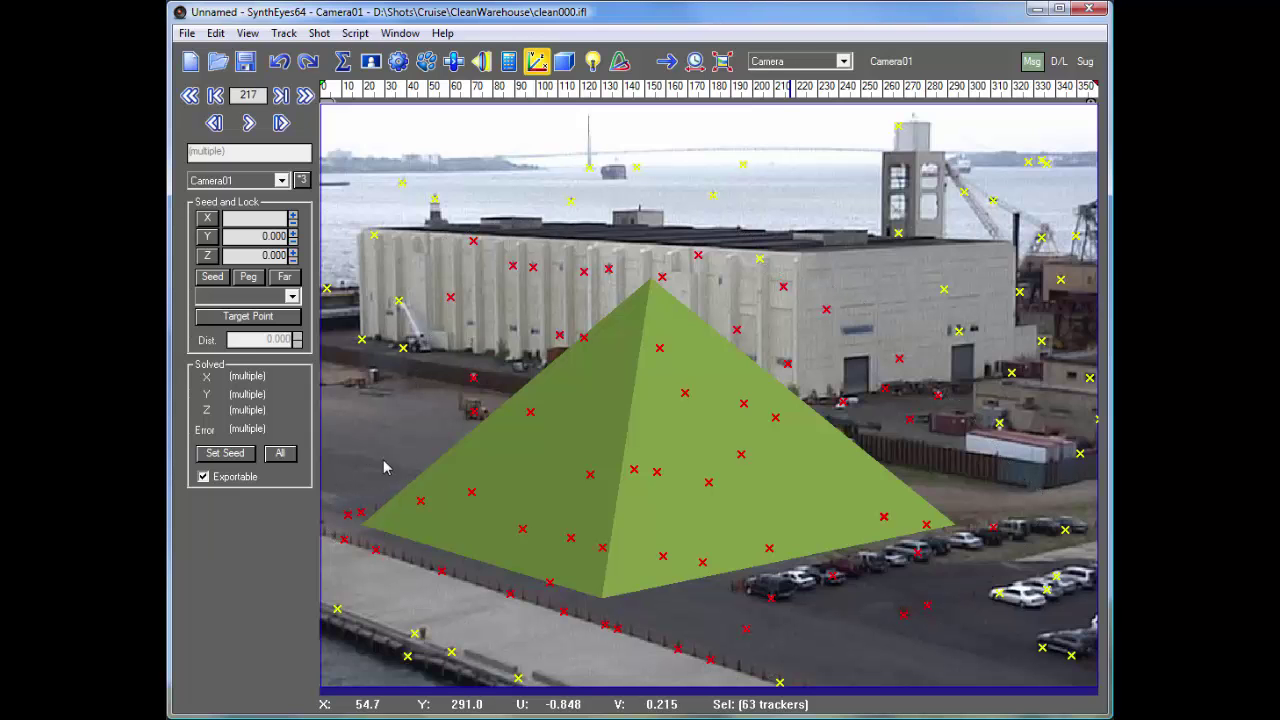
left_click(215, 33)
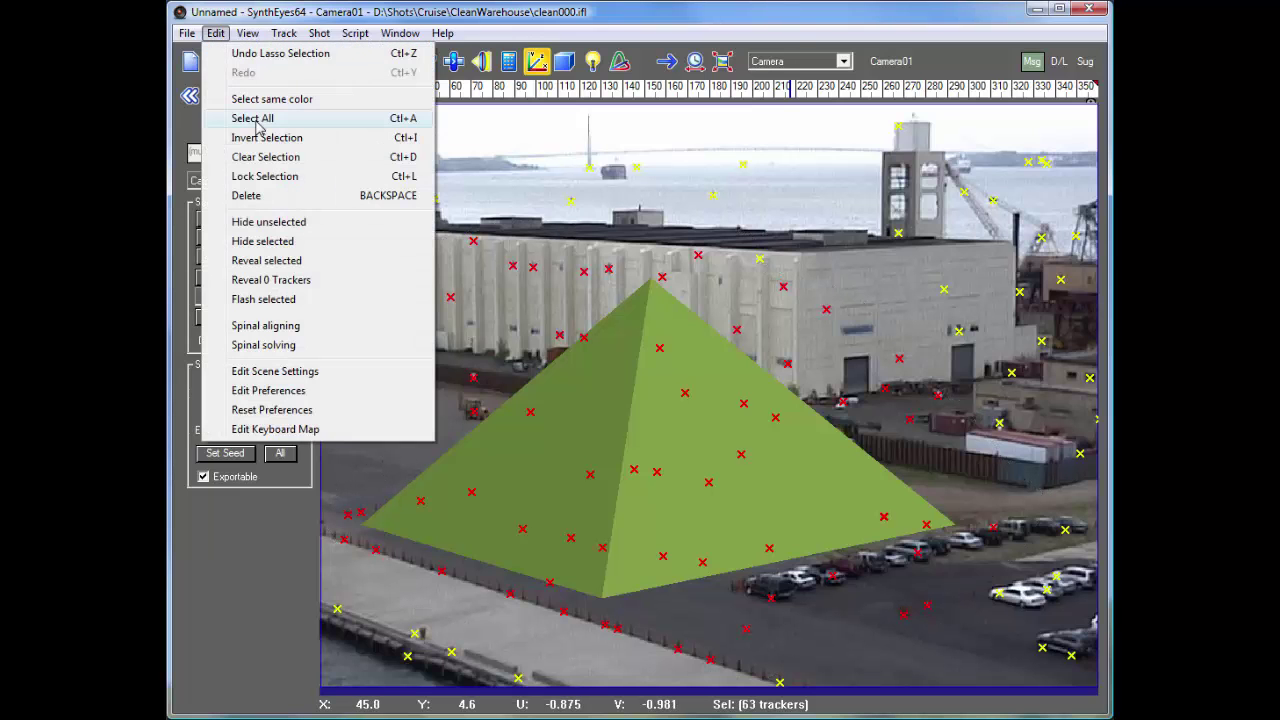
left_click(270, 138)
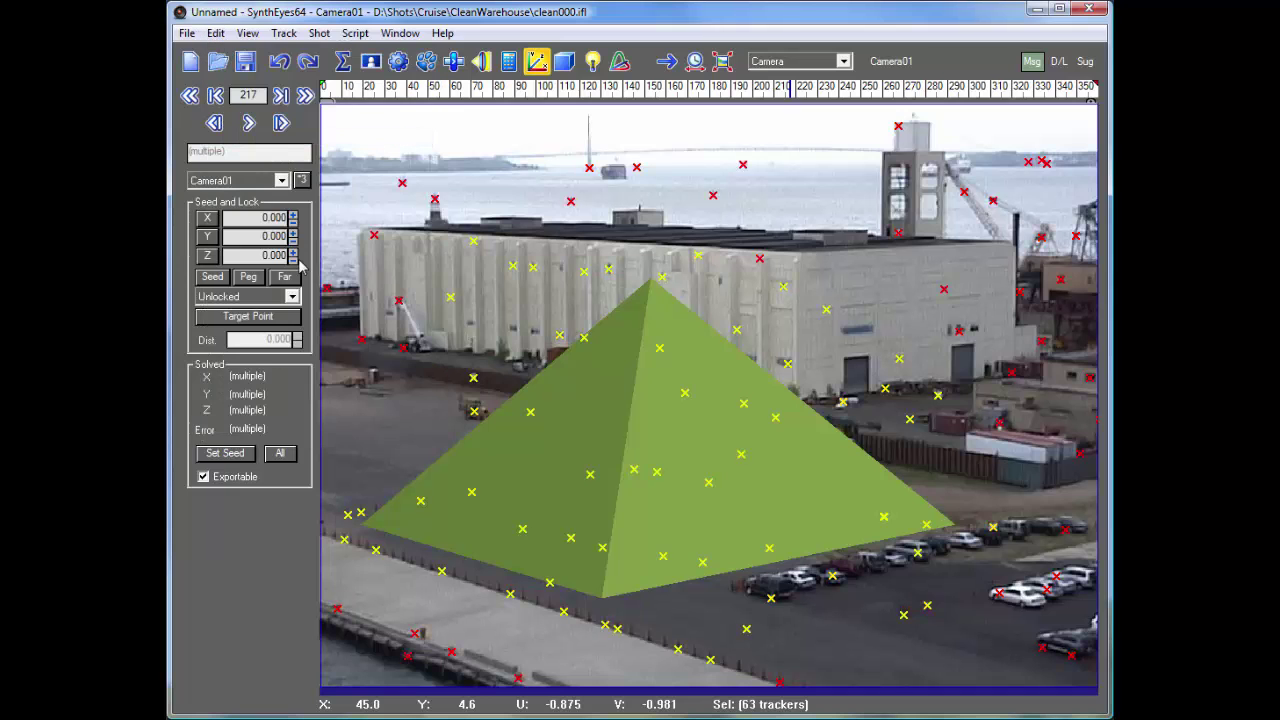
left_click(204, 478)
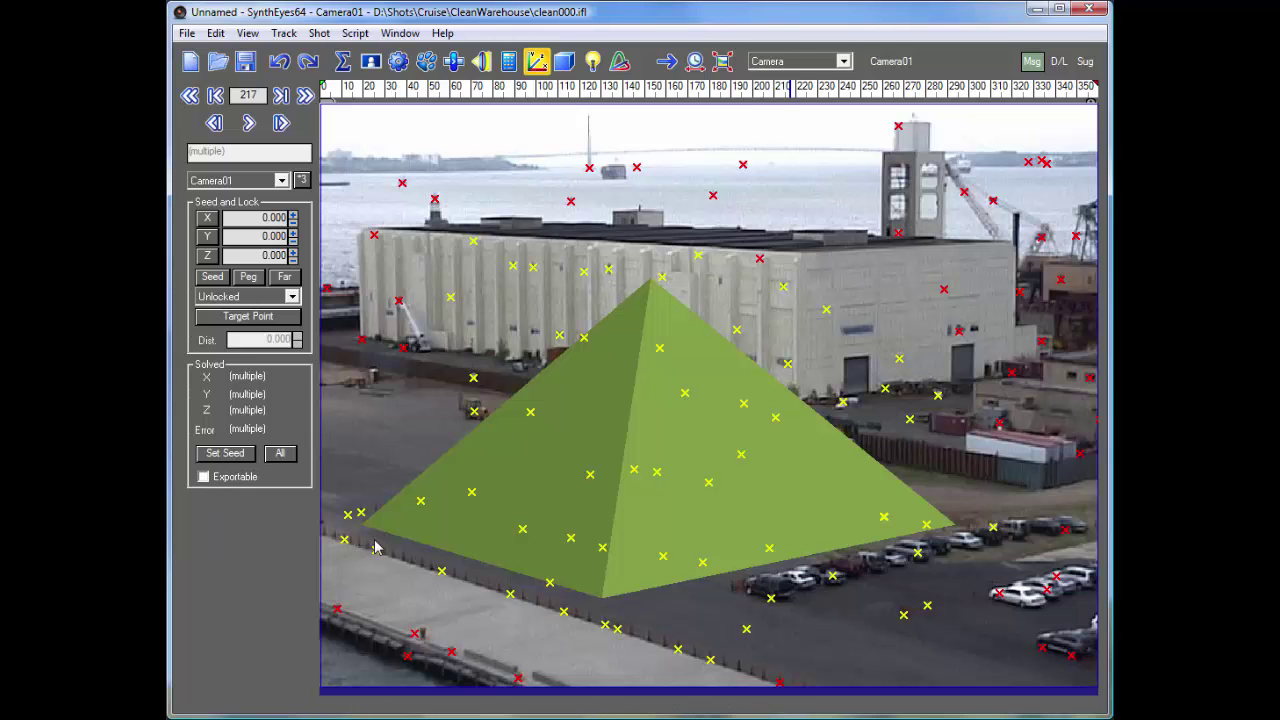
- Export a Modo Perl Script to Documents > ModoExports > ware.pl, overwriting the existing file
left_click(186, 34)
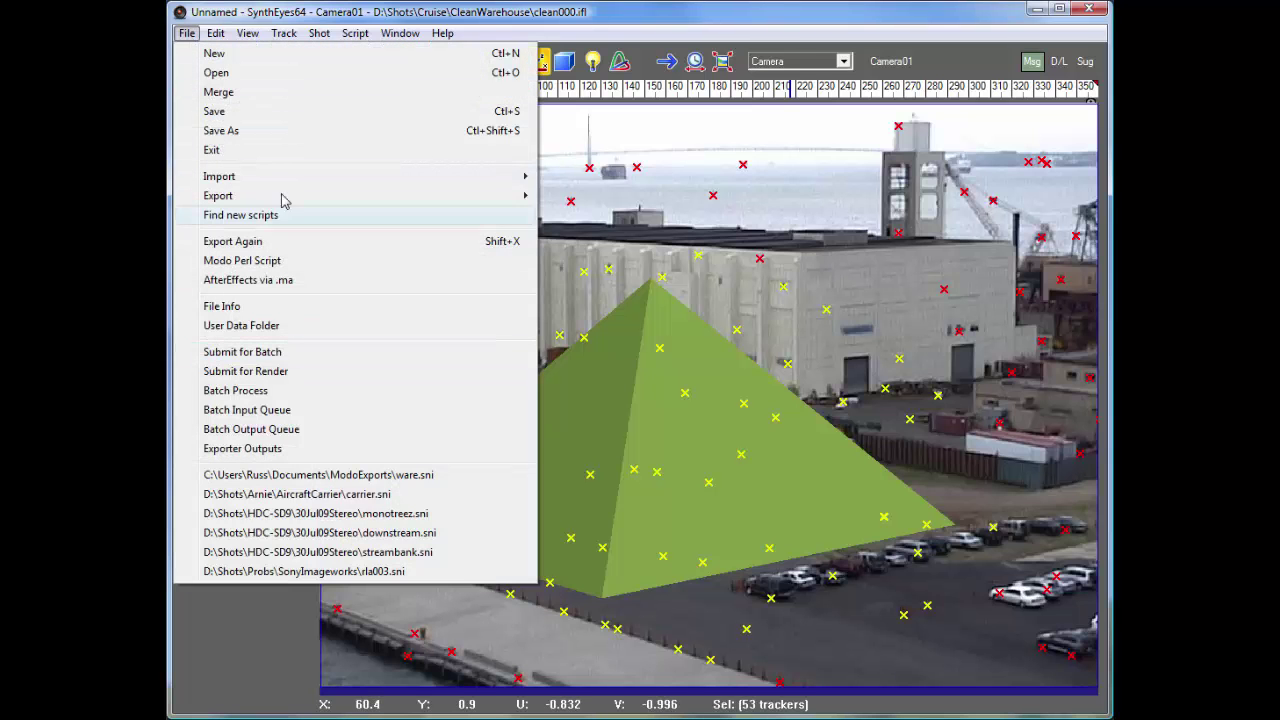
left_click(263, 262)
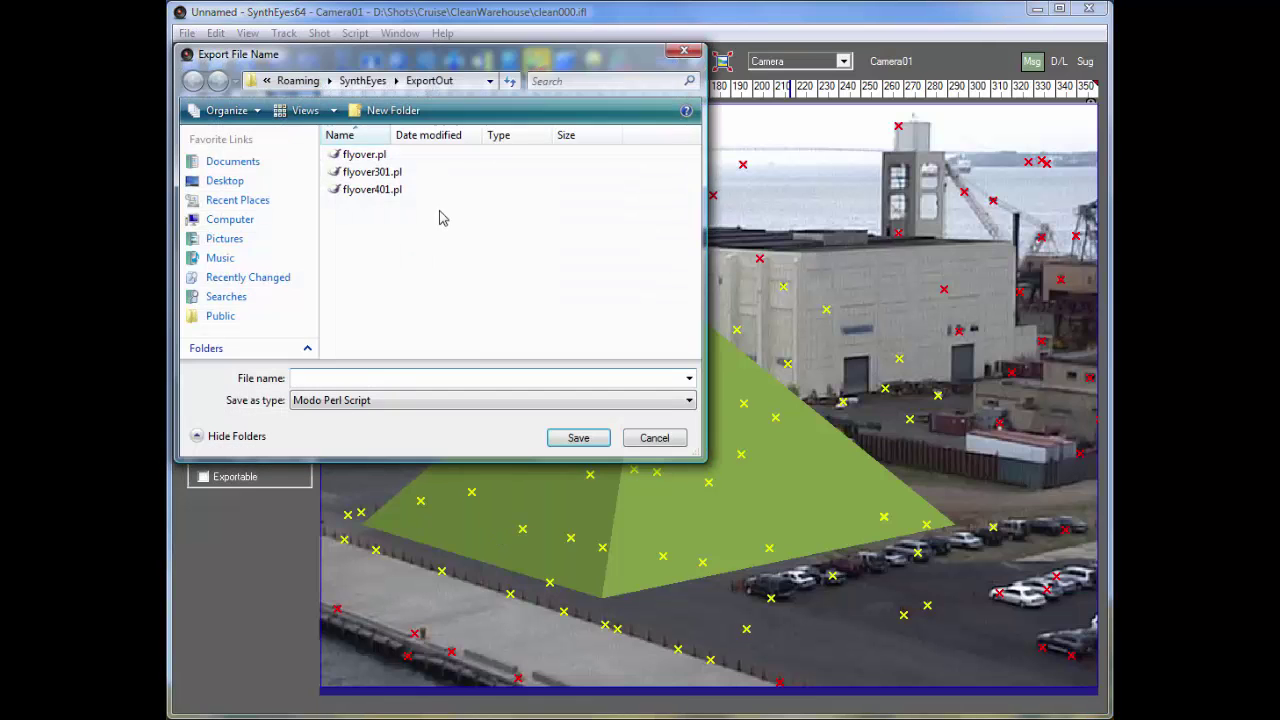
left_click(225, 162)
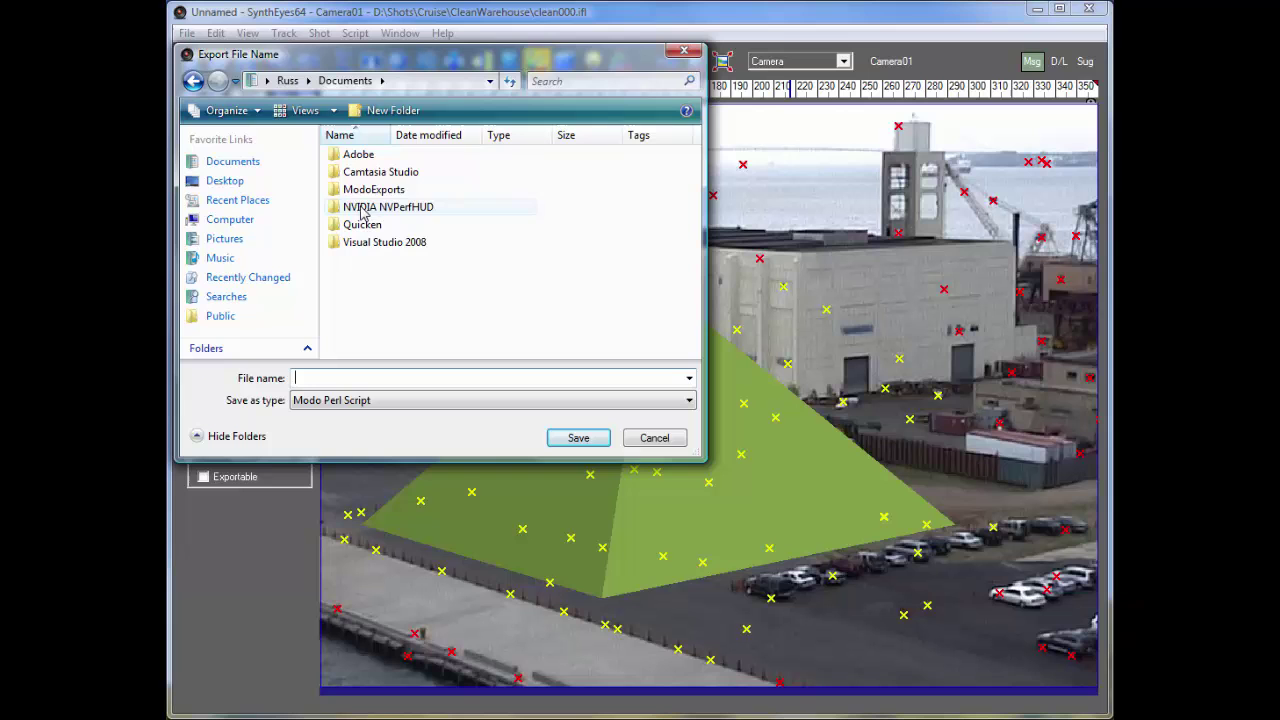
left_click(365, 192)
double_click(365, 192)
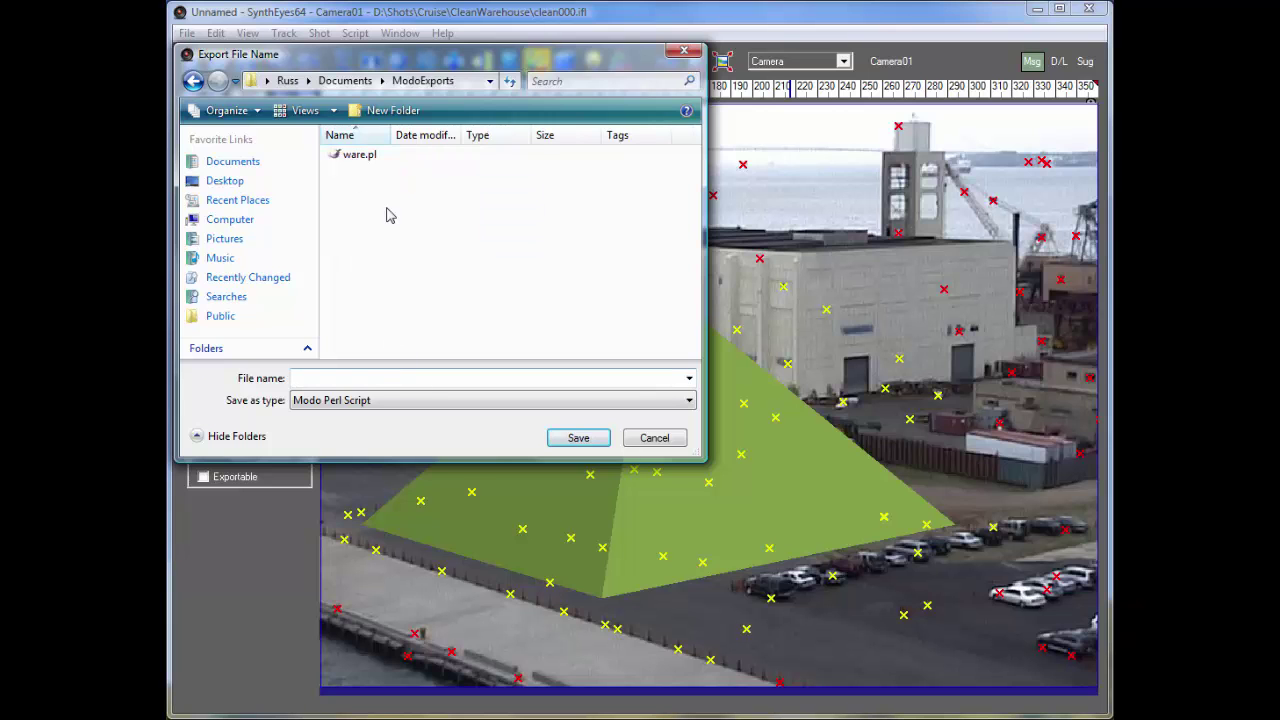
left_click(360, 156)
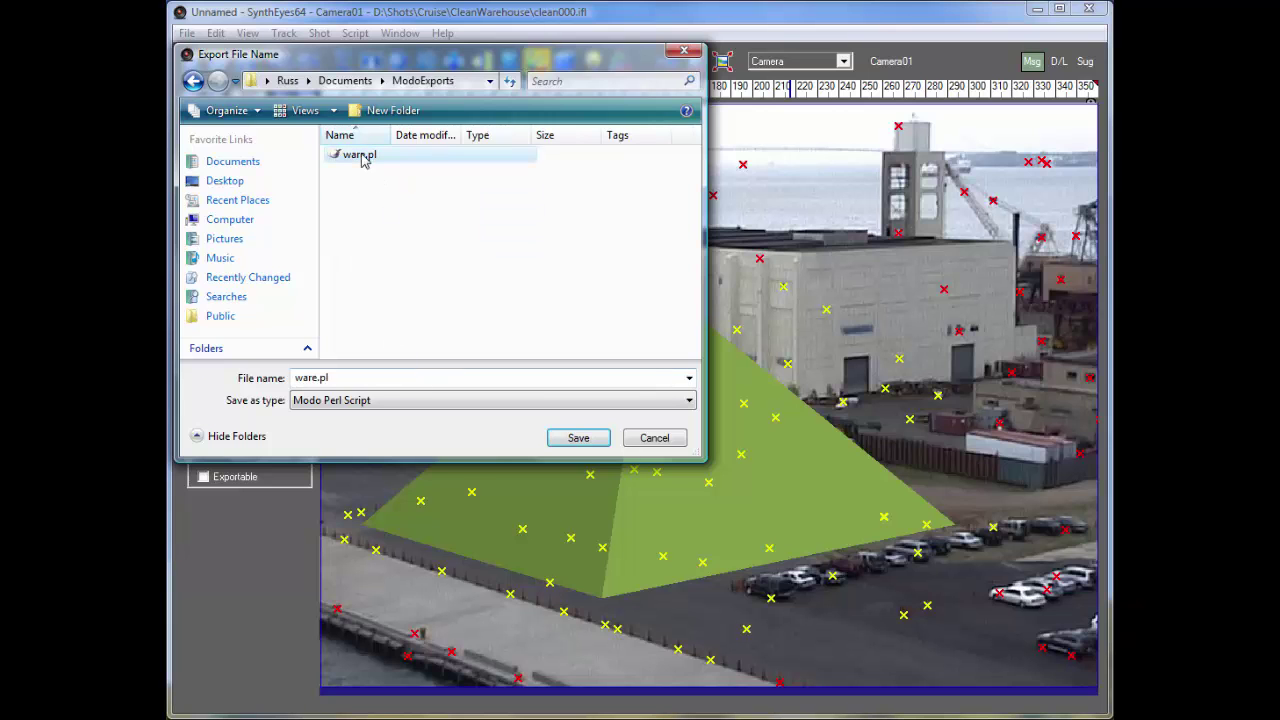
left_click(579, 437)
left_click(782, 511)
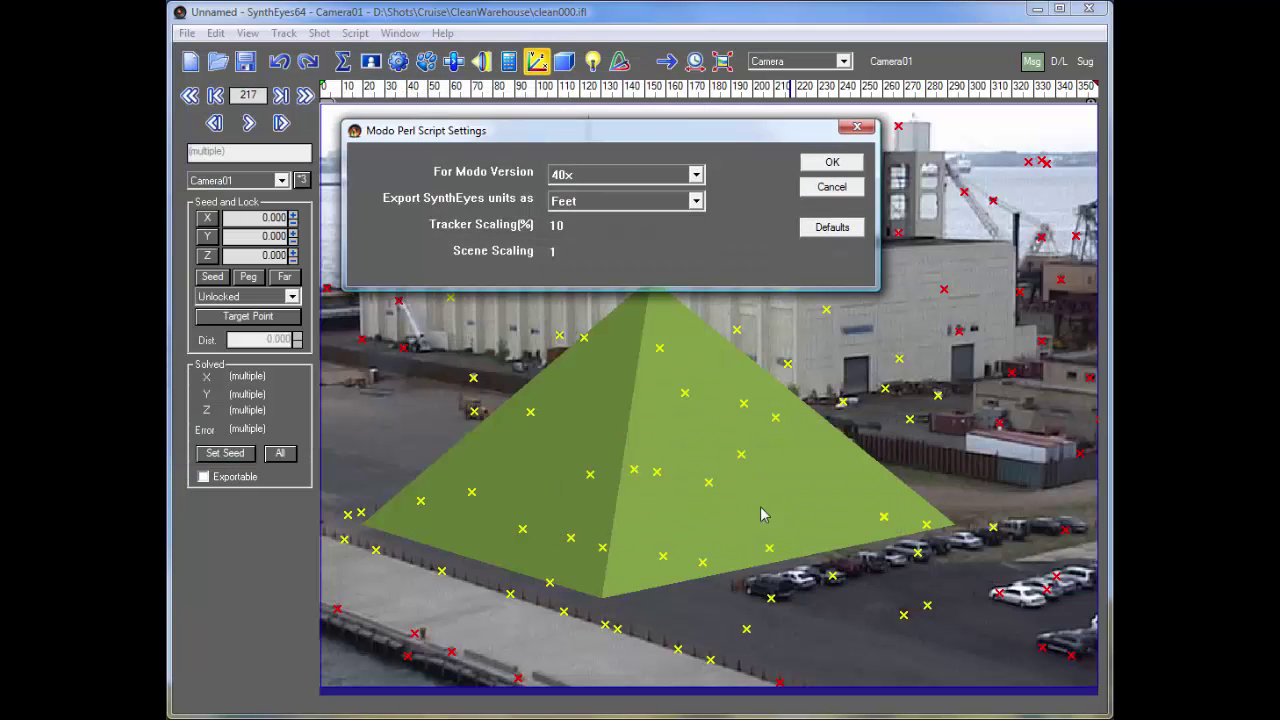
- Keep Modo version 40x with Feet units and write the script
left_click(695, 176)
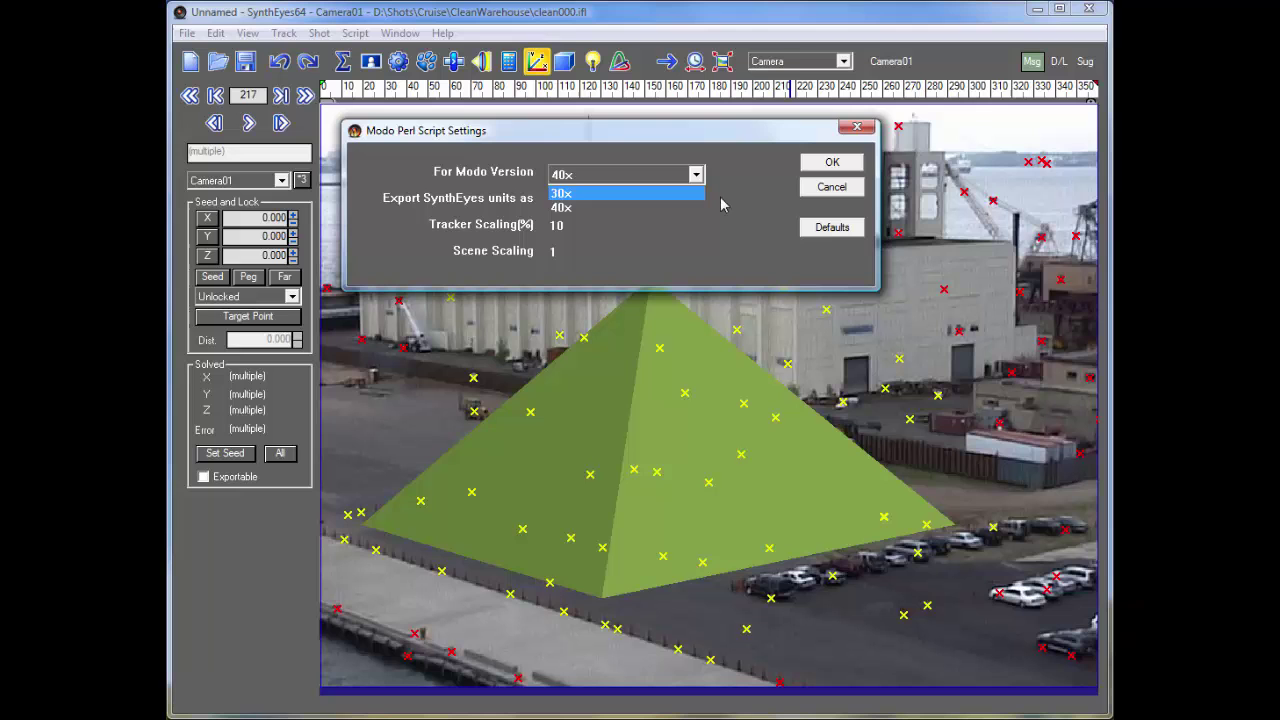
left_click(735, 191)
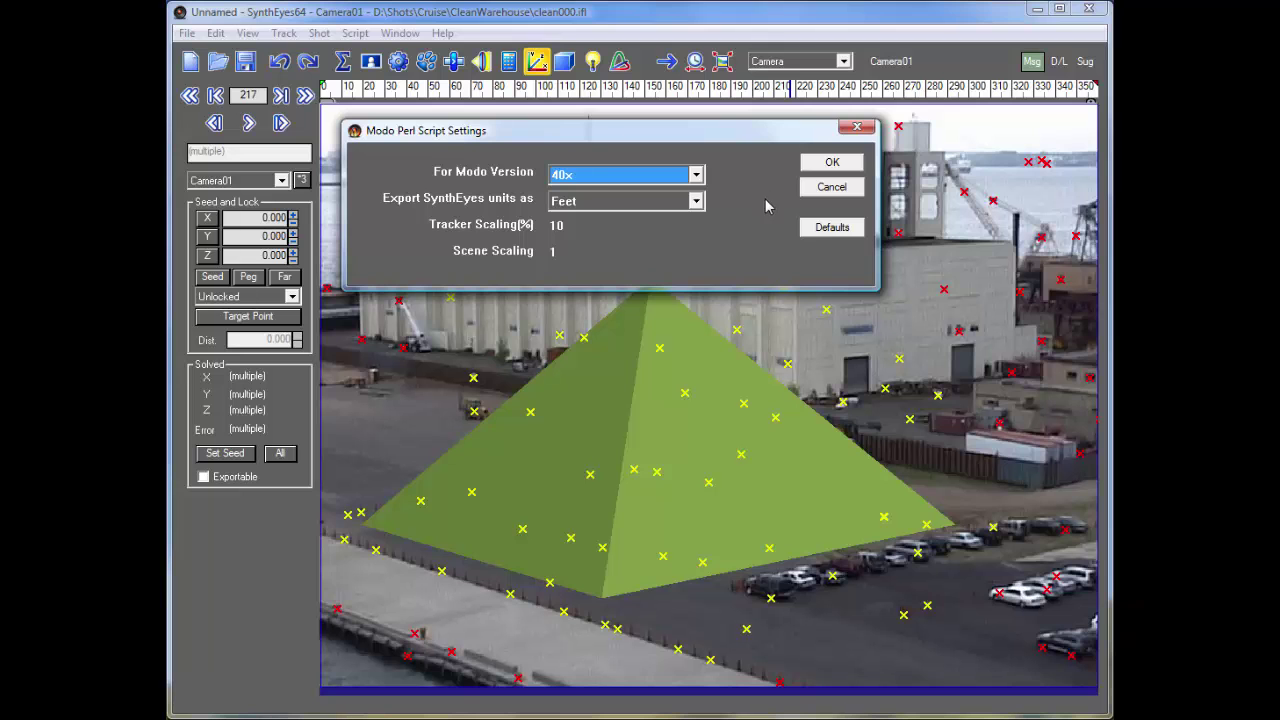
left_click(830, 162)
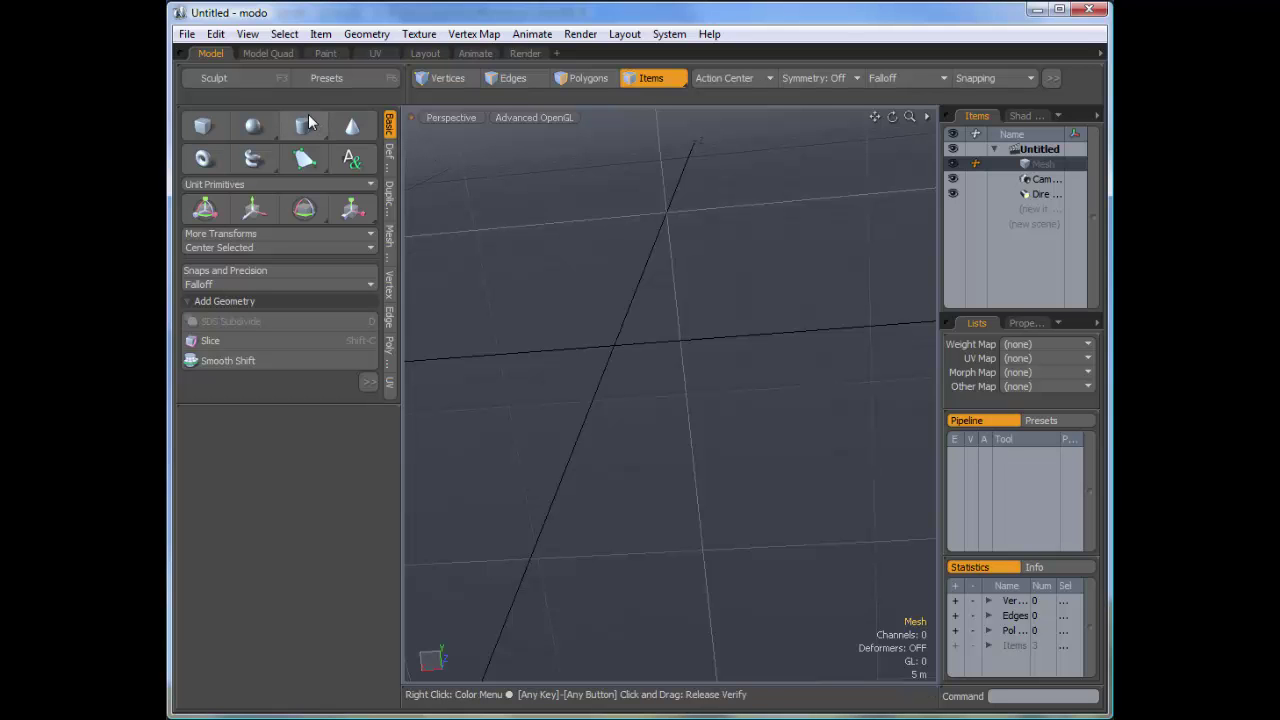
- Run the ware.pl script from ModoExports with System > Run Script
left_click(670, 35)
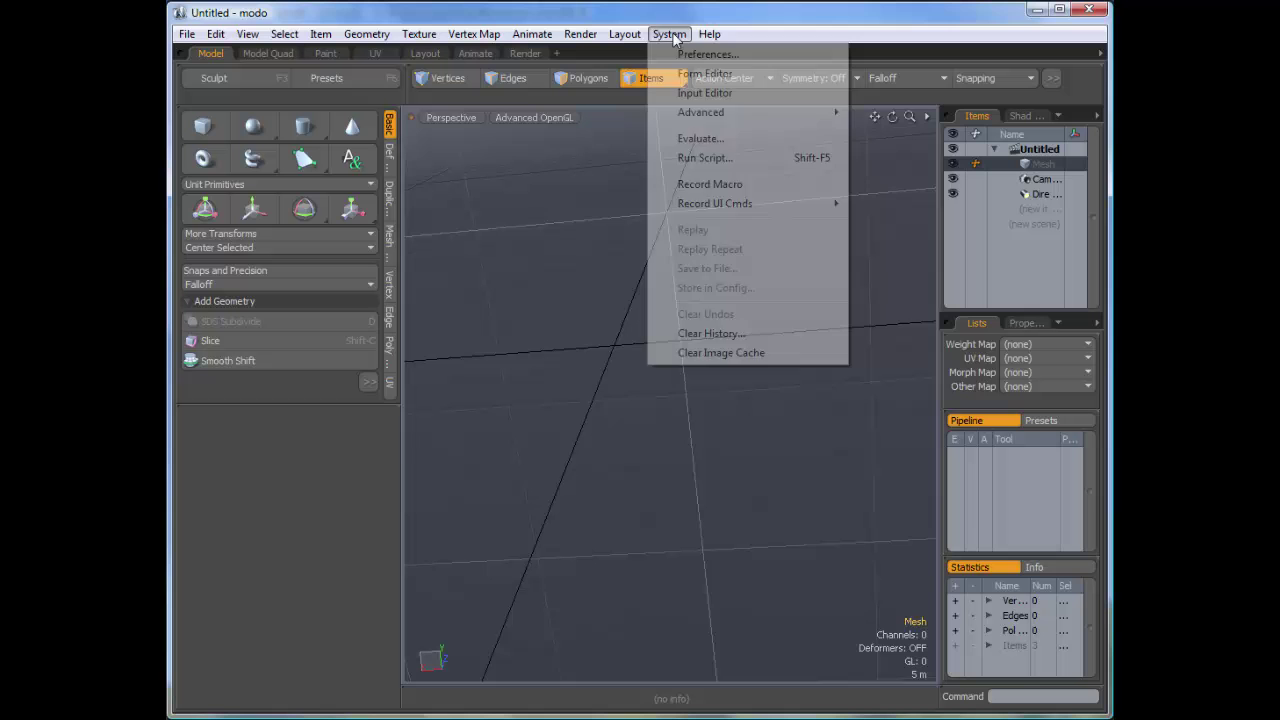
left_click(706, 159)
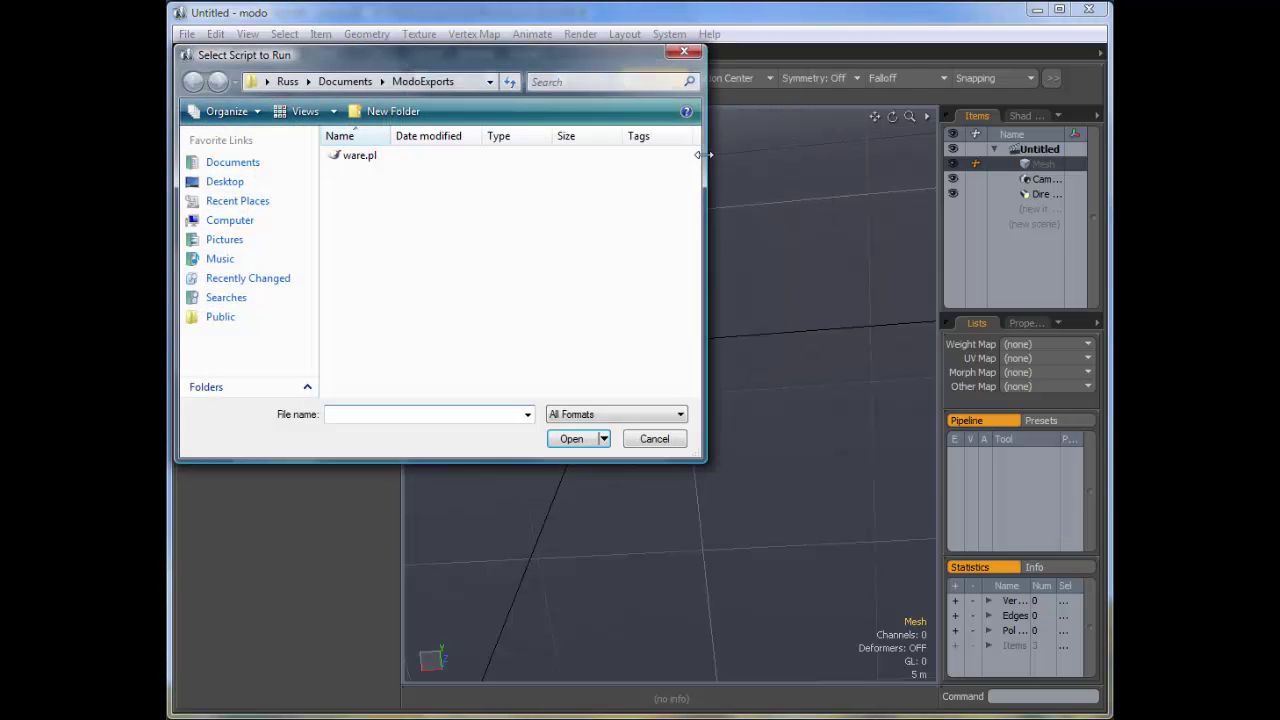
left_click(352, 157)
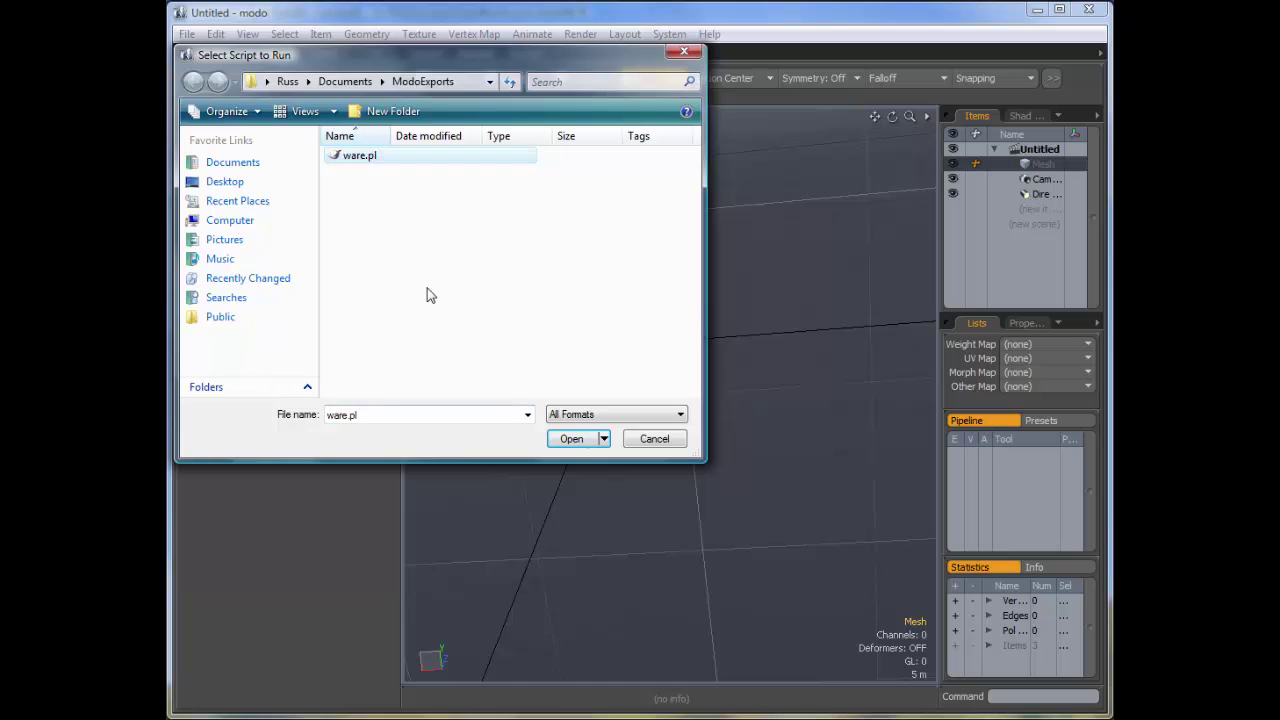
left_click(571, 440)
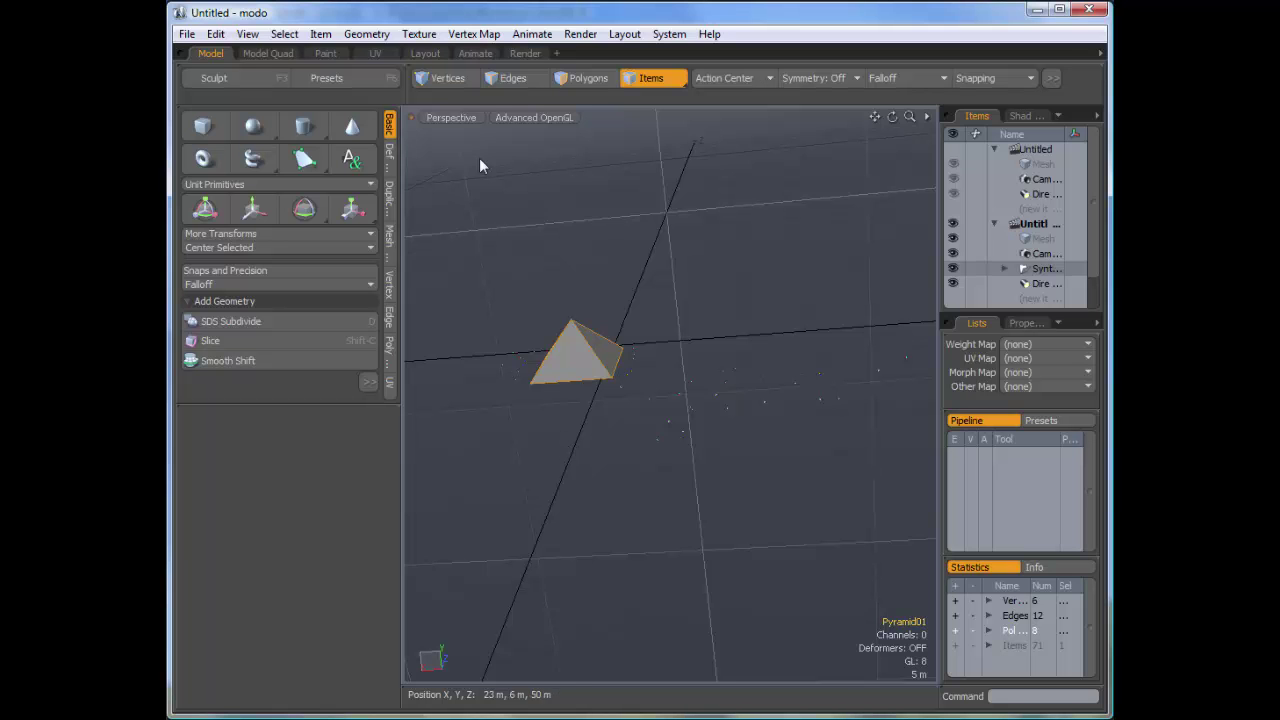
- In the Animate layout, look through Camera01 and scrub the timeline to check the pyramid
left_click(473, 55)
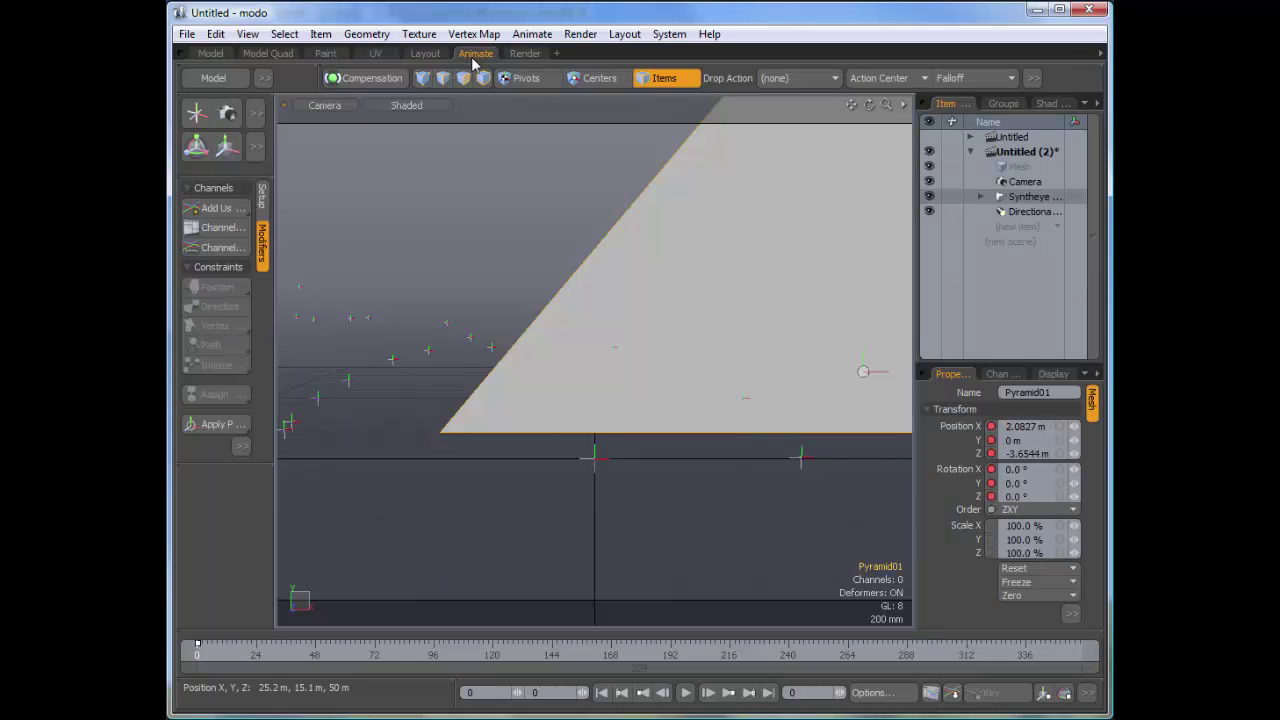
left_click(323, 106)
mouse_move(322, 110)
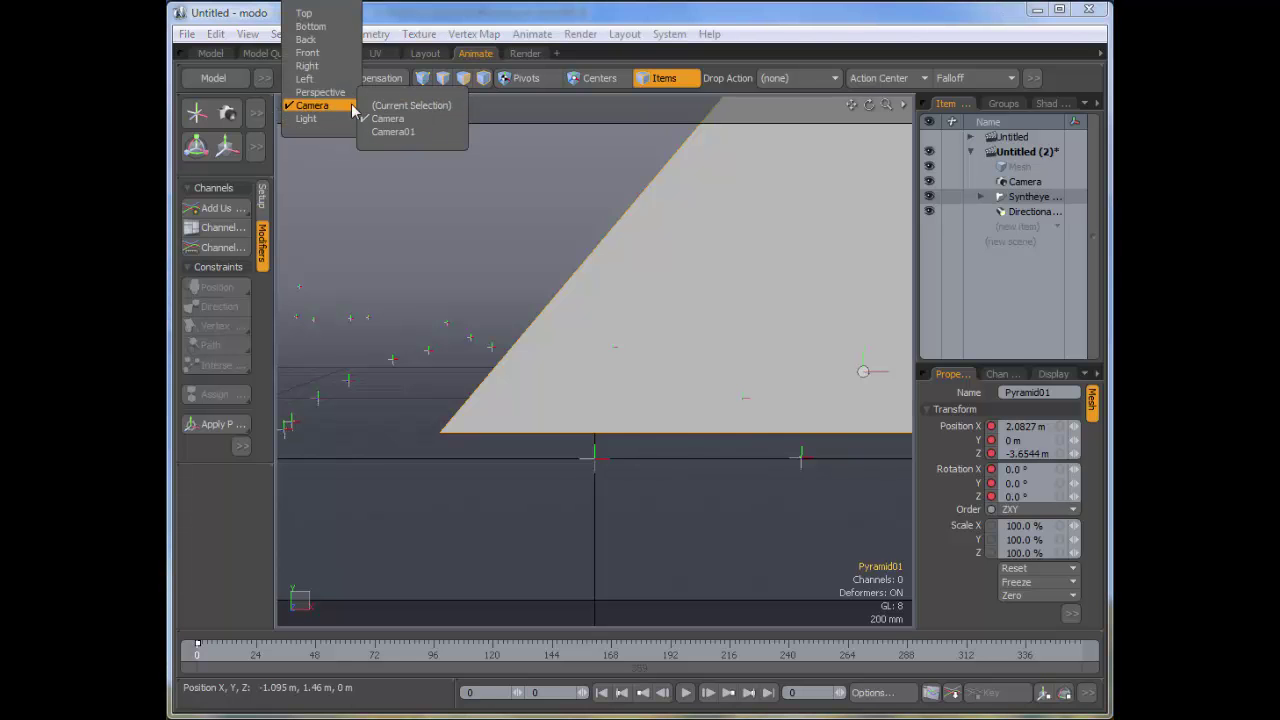
left_click(397, 132)
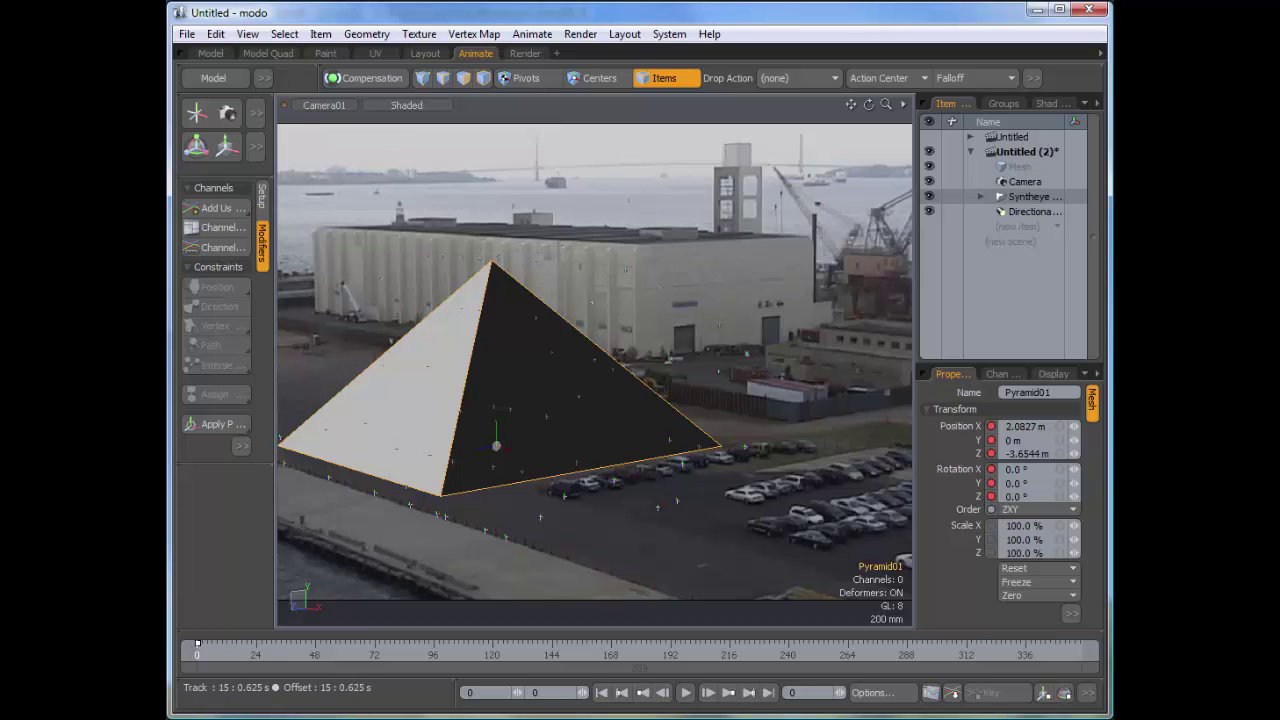
left_click_drag(197, 645, 438, 654)
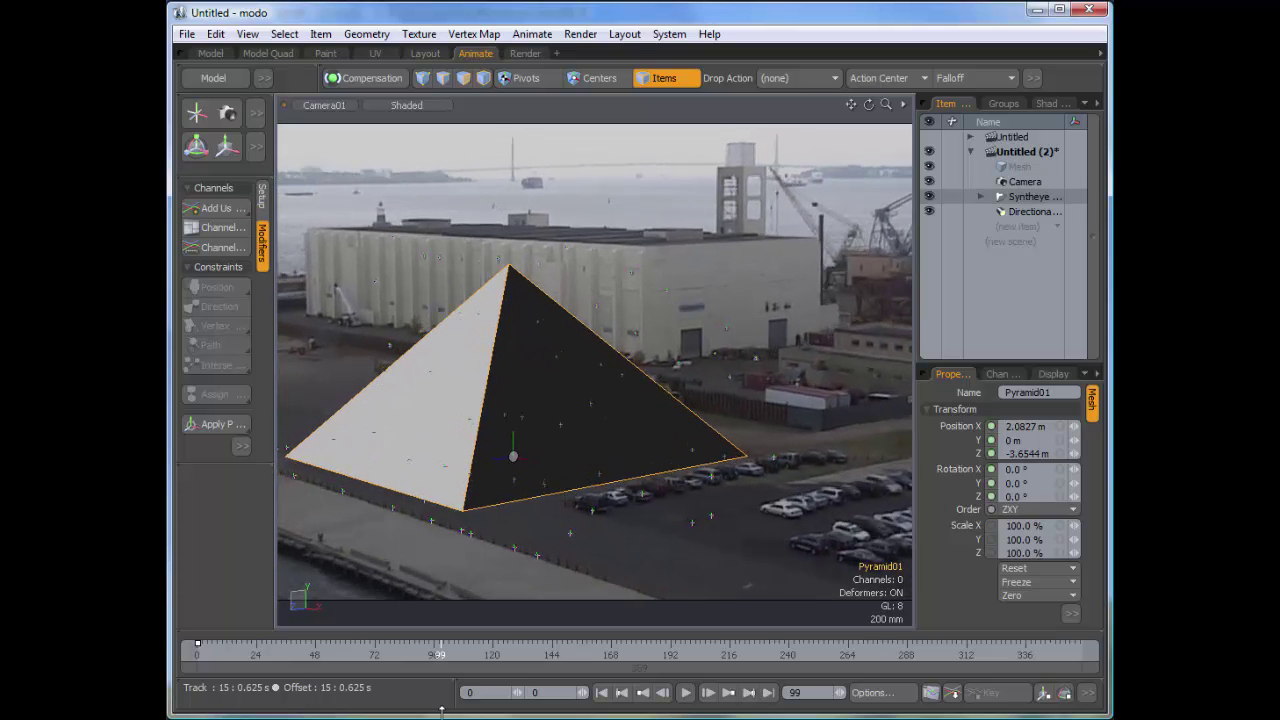